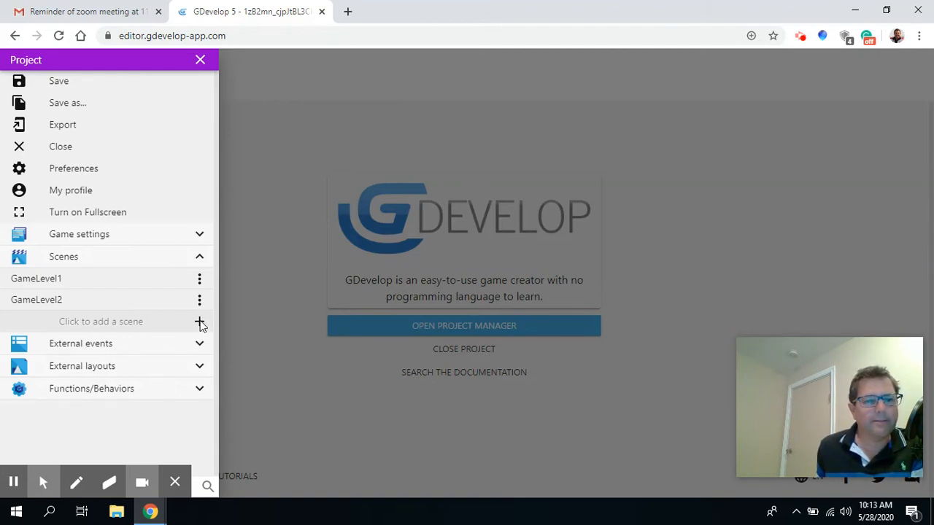
# Add a new scene, move it above GameLevel1 to the start of the scene list, and save the project
pyautogui.click(200, 322)
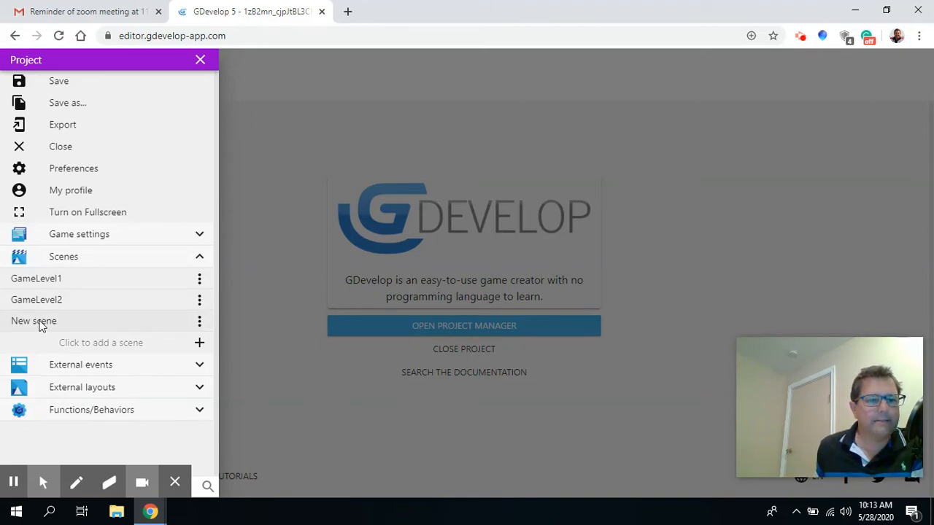
pyautogui.click(199, 322)
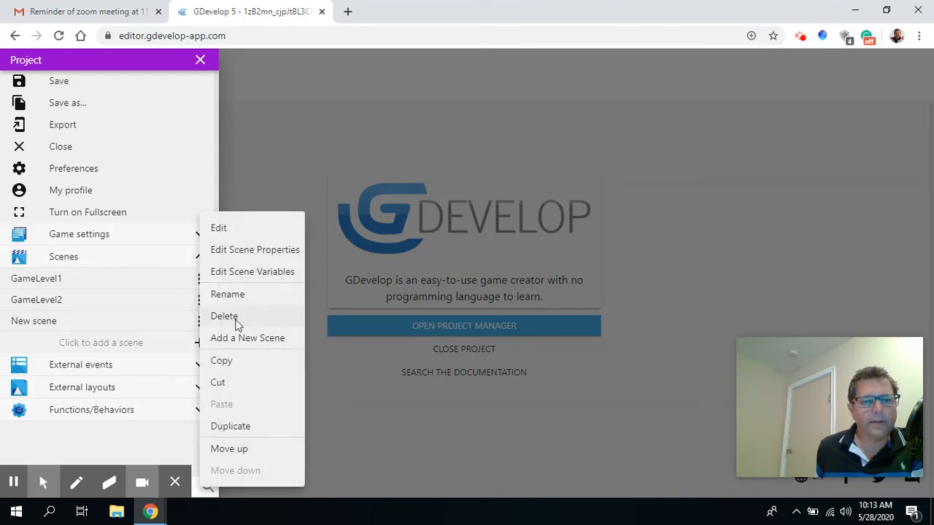
pyautogui.click(239, 450)
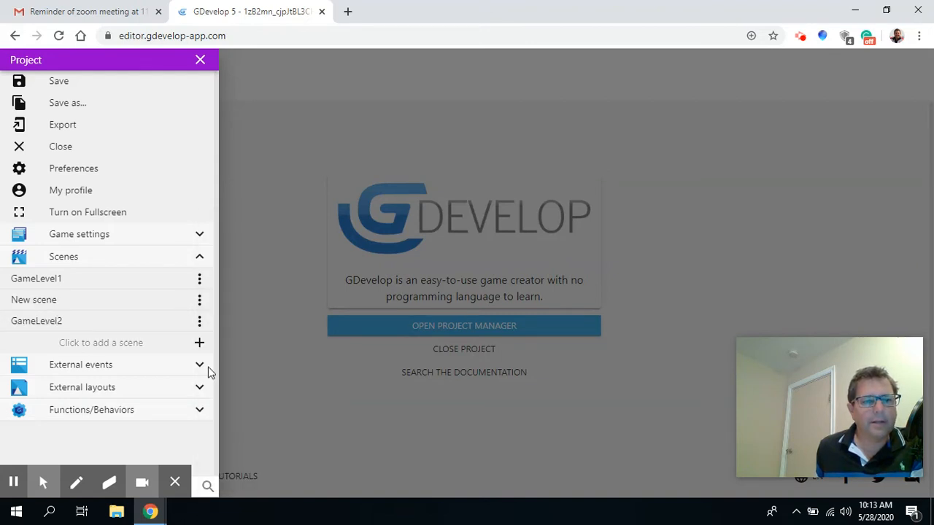
pyautogui.click(199, 300)
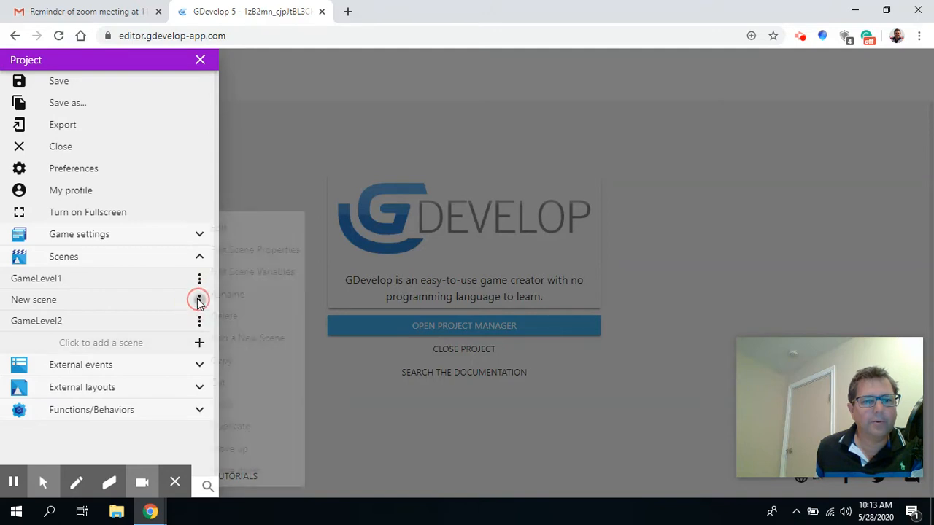
pyautogui.click(231, 450)
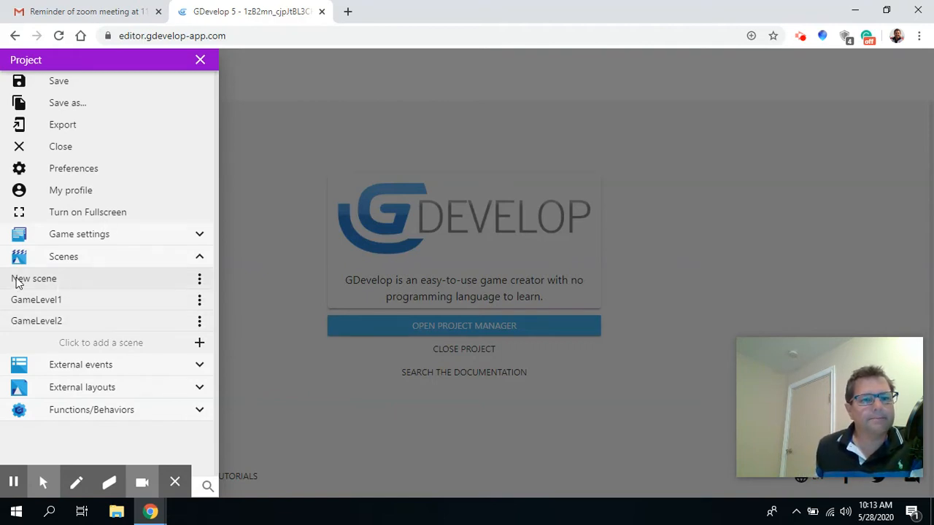
pyautogui.click(60, 83)
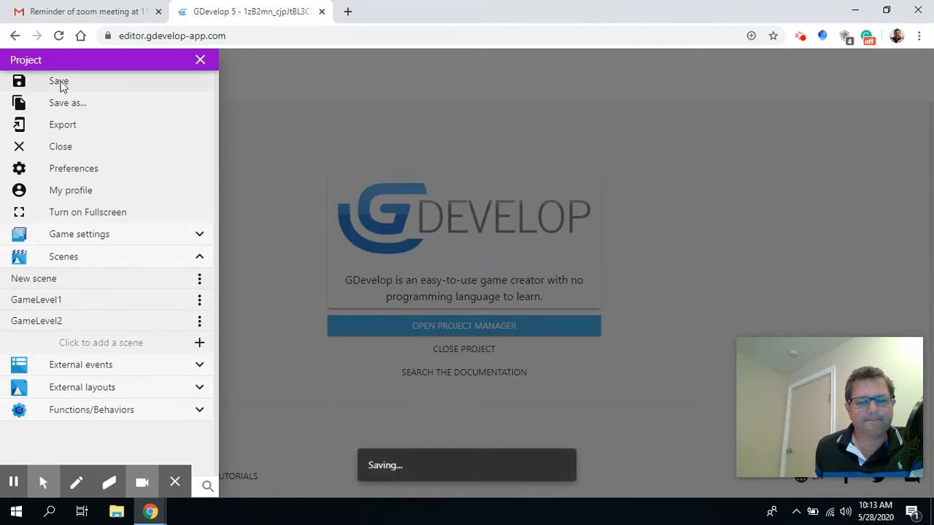
# Open the new scene and add a Sprite object with an empty animation, keeping its default name
pyautogui.click(34, 282)
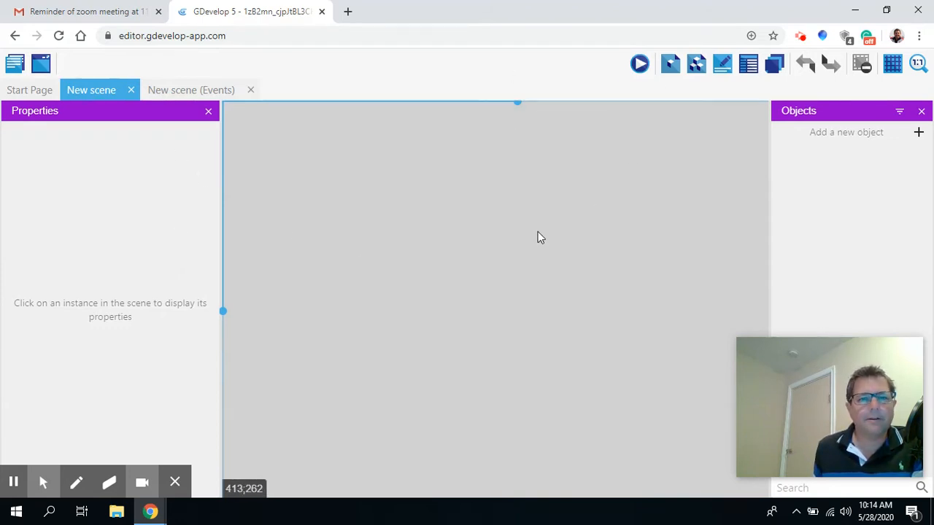
pyautogui.click(918, 132)
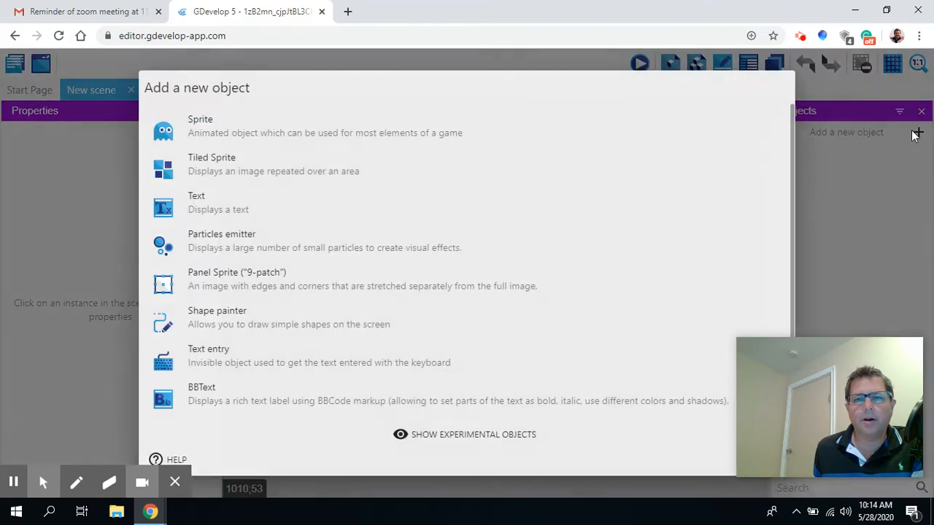
pyautogui.click(206, 127)
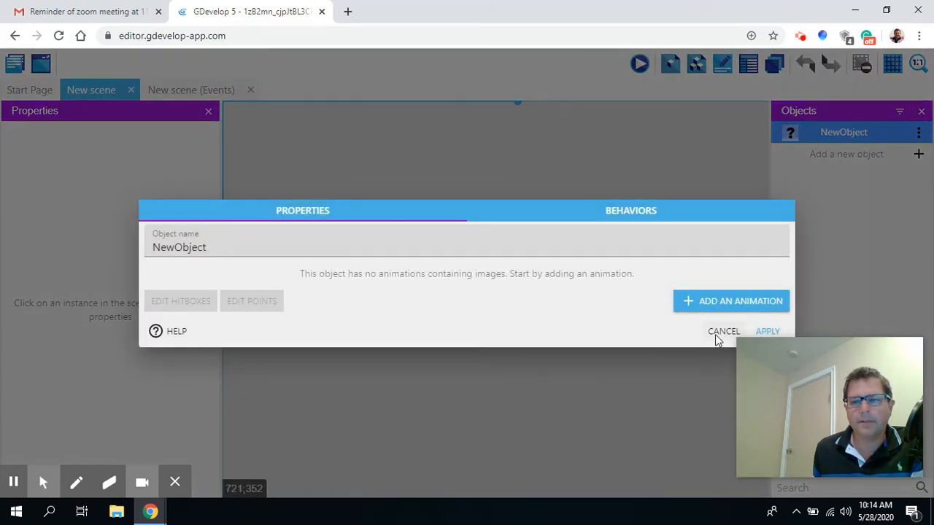
pyautogui.click(768, 332)
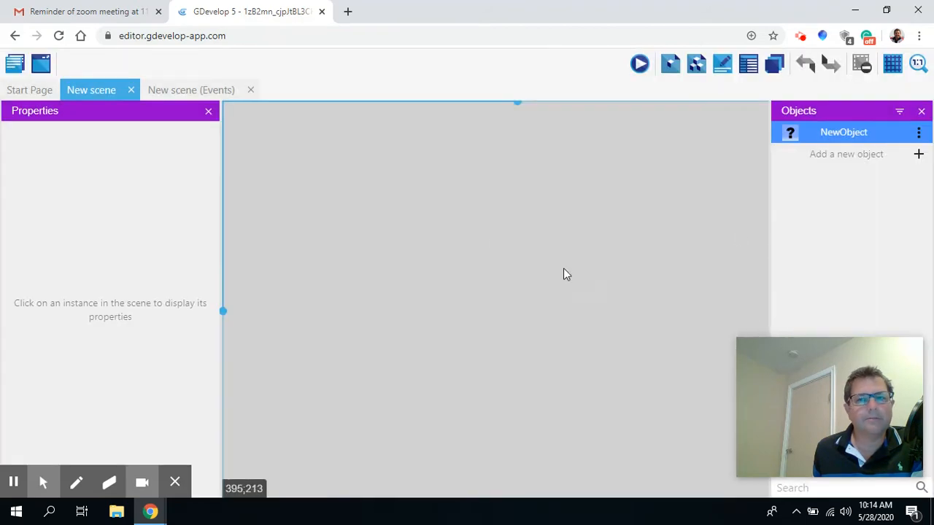
# Add the p1_stand library image to the new sprite's first animation and apply the change
pyautogui.click(919, 132)
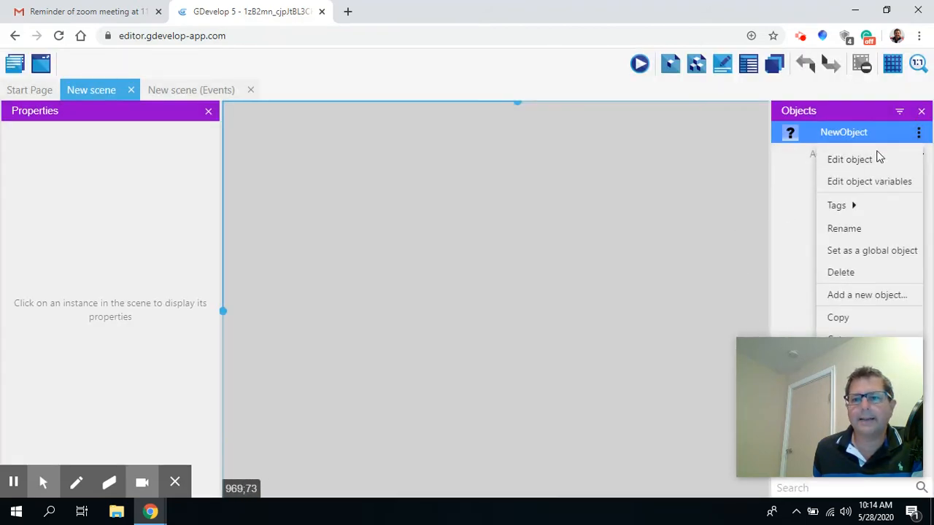
pyautogui.click(853, 159)
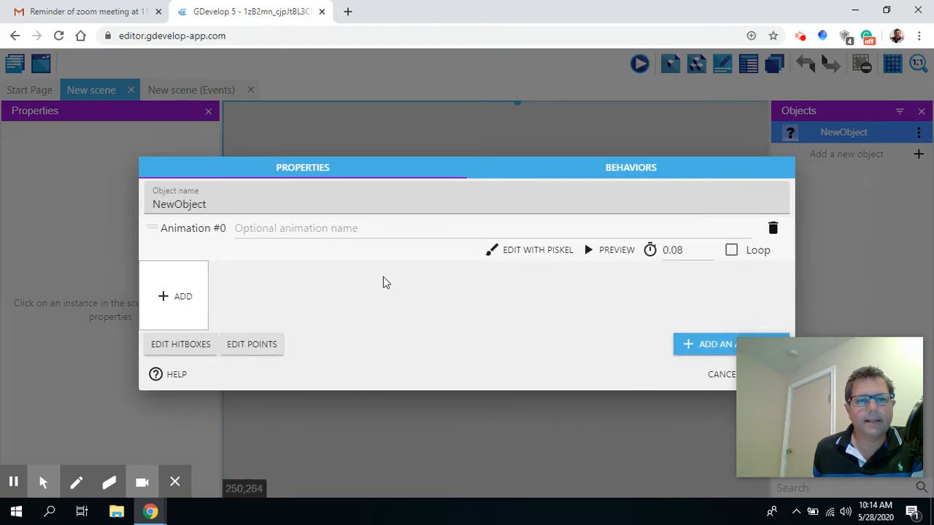
pyautogui.click(172, 297)
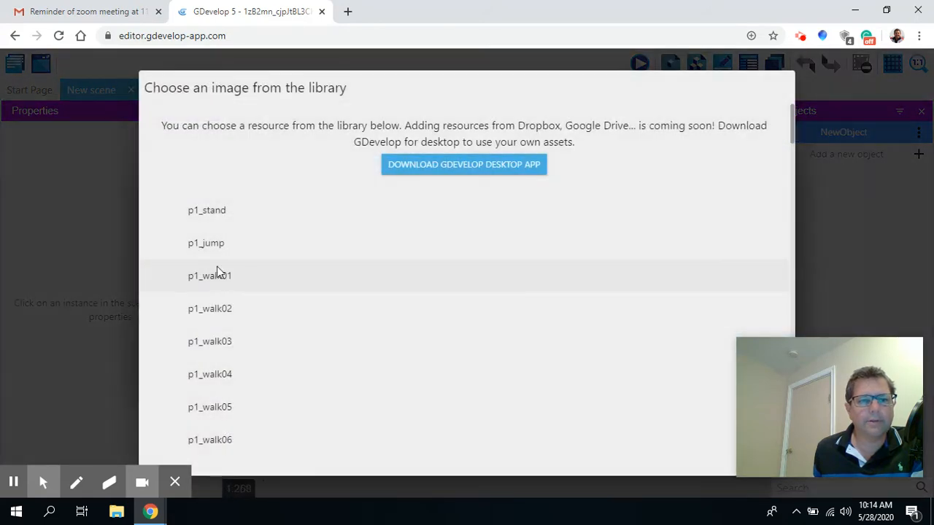
pyautogui.click(206, 212)
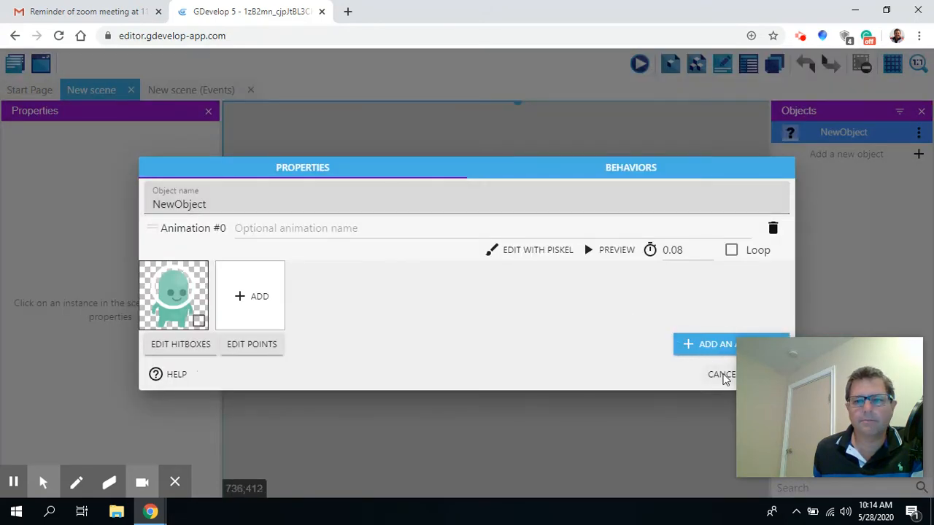
pyautogui.moveTo(814, 356); pyautogui.dragTo(870, 370)
pyautogui.click(766, 374)
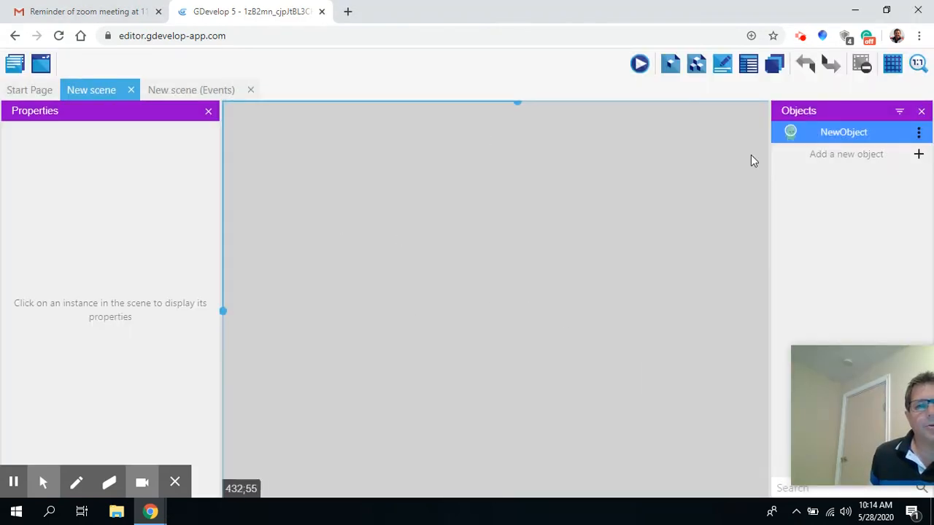
# Add a second Sprite object to the scene and name it Enemy
pyautogui.click(918, 154)
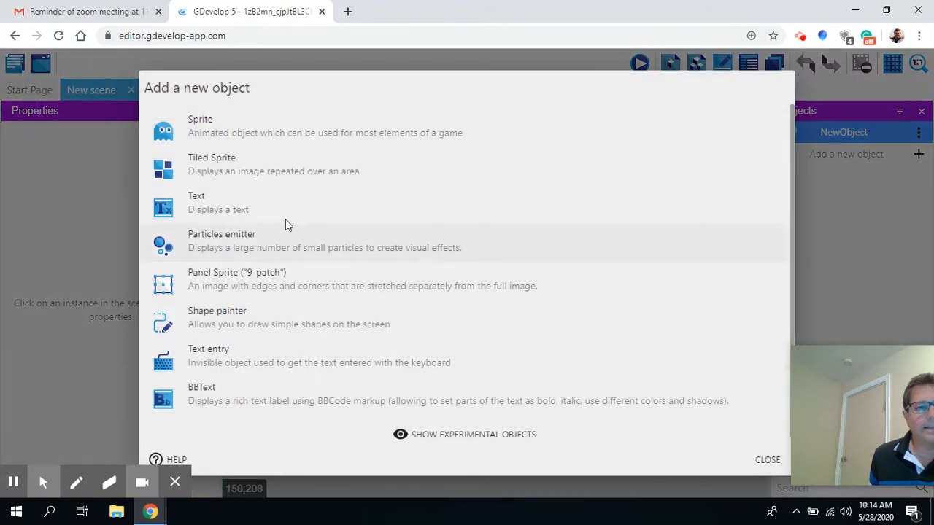
pyautogui.click(182, 129)
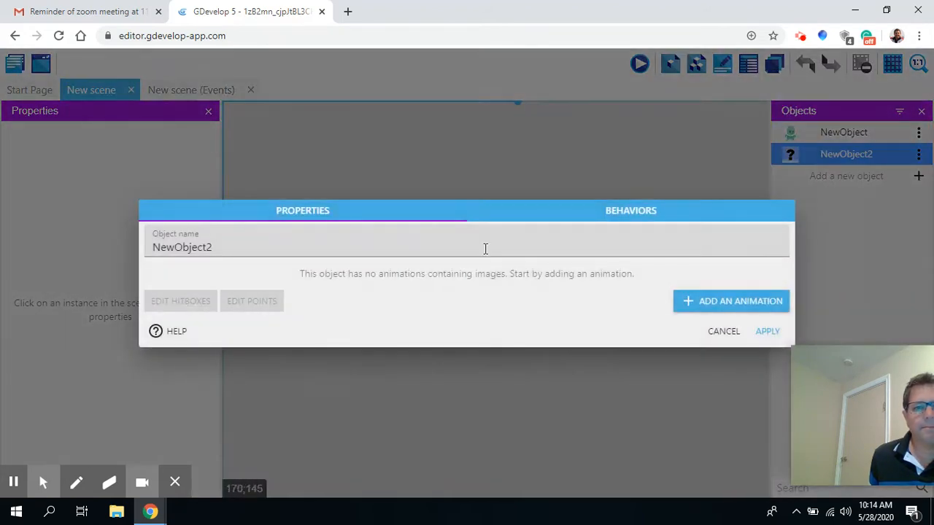
pyautogui.doubleClick(222, 248)
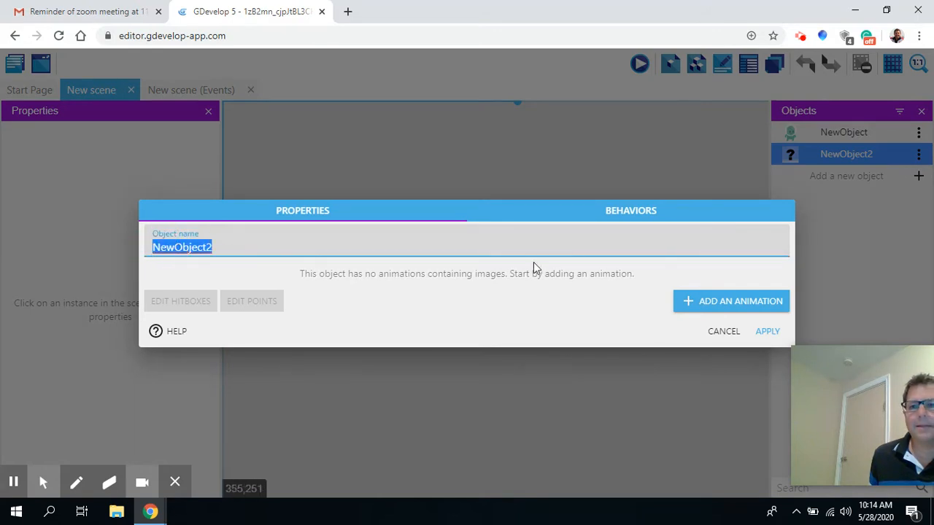
pyautogui.click(577, 253)
pyautogui.write('Enem')
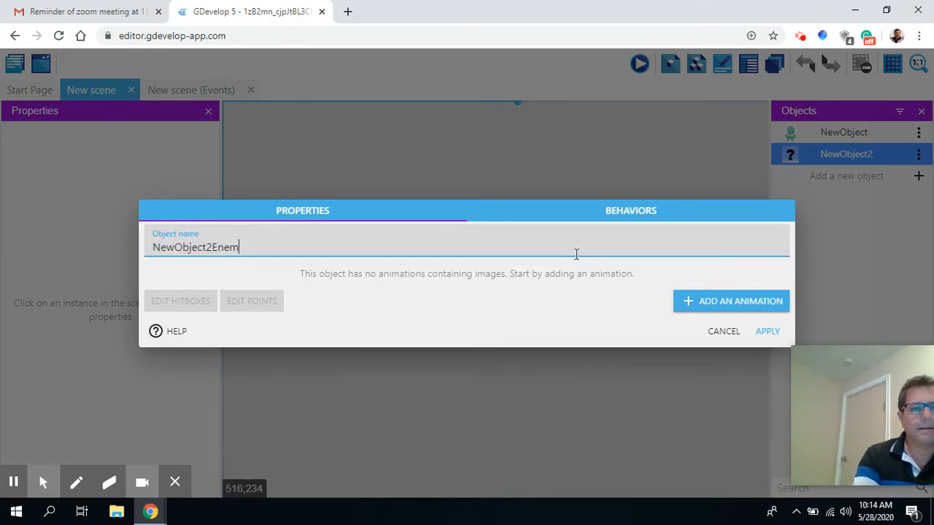
pyautogui.press('BackSpace')
pyautogui.press('BackSpace')
pyautogui.press('BackSpace')
pyautogui.press('BackSpace')
pyautogui.press('BackSpace')
pyautogui.press('BackSpace')
pyautogui.press('BackSpace')
pyautogui.press('BackSpace')
pyautogui.press('BackSpace')
pyautogui.press('BackSpace')
pyautogui.write('Ene')
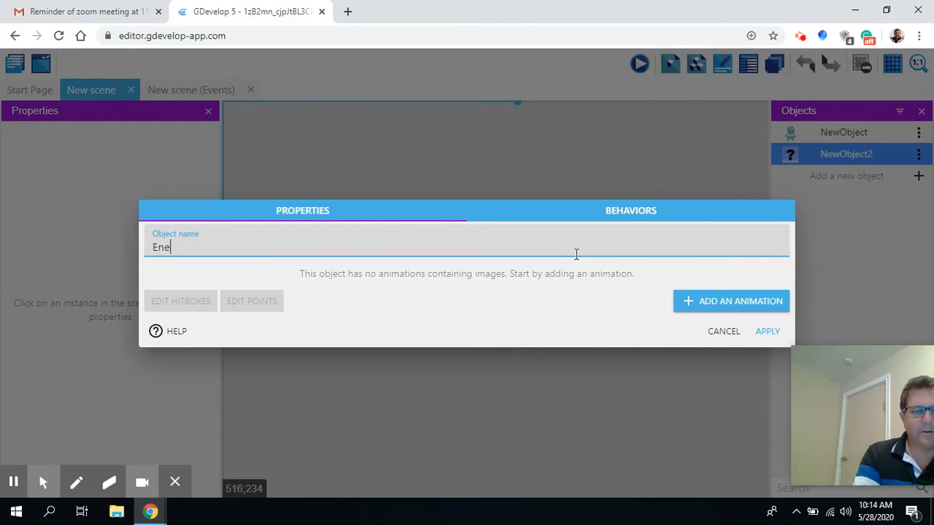
pyautogui.write('my')
# Give the Enemy sprite an animation using the pink slime image from the library and apply it
pyautogui.click(714, 310)
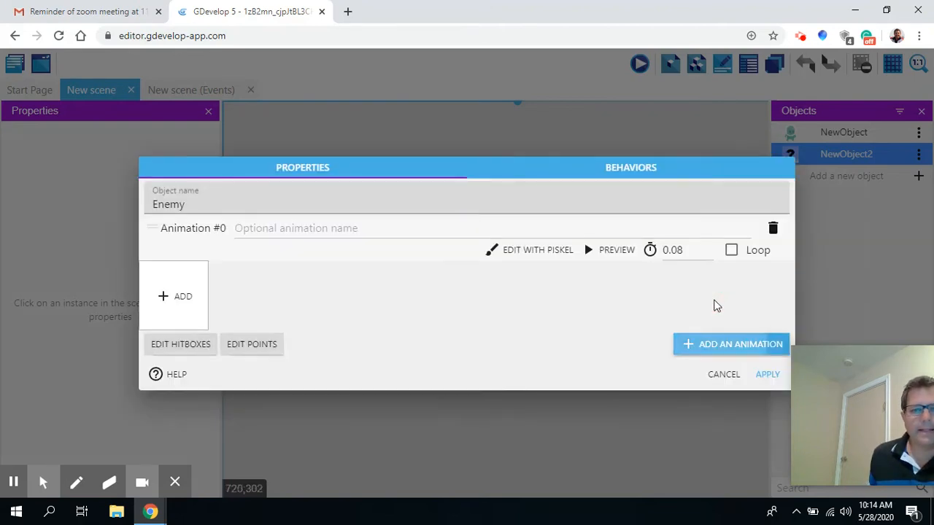
pyautogui.click(163, 298)
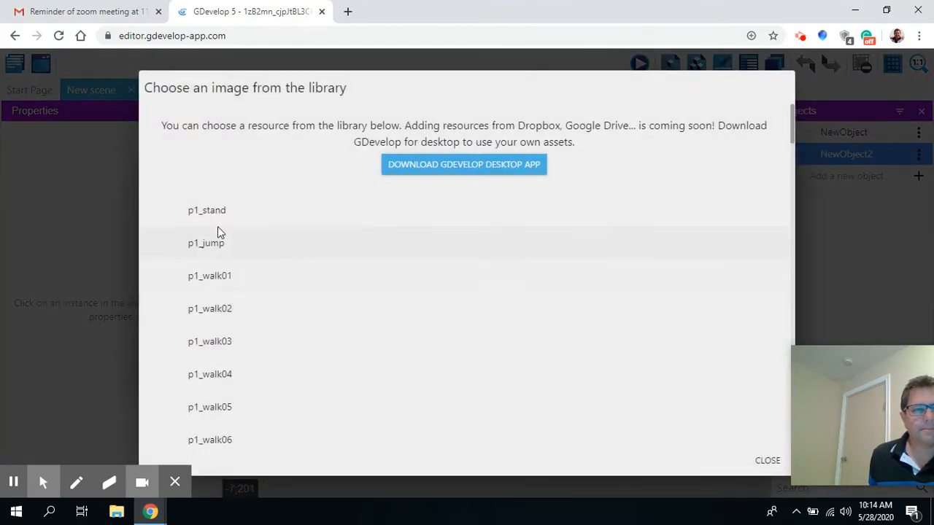
pyautogui.scroll(-5, 240, 292)
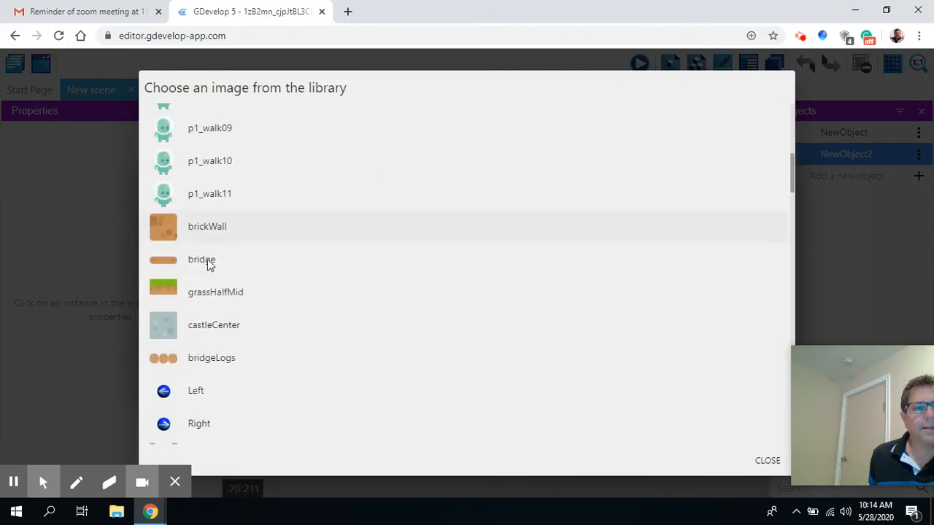
pyautogui.scroll(-3, 209, 266)
pyautogui.click(209, 353)
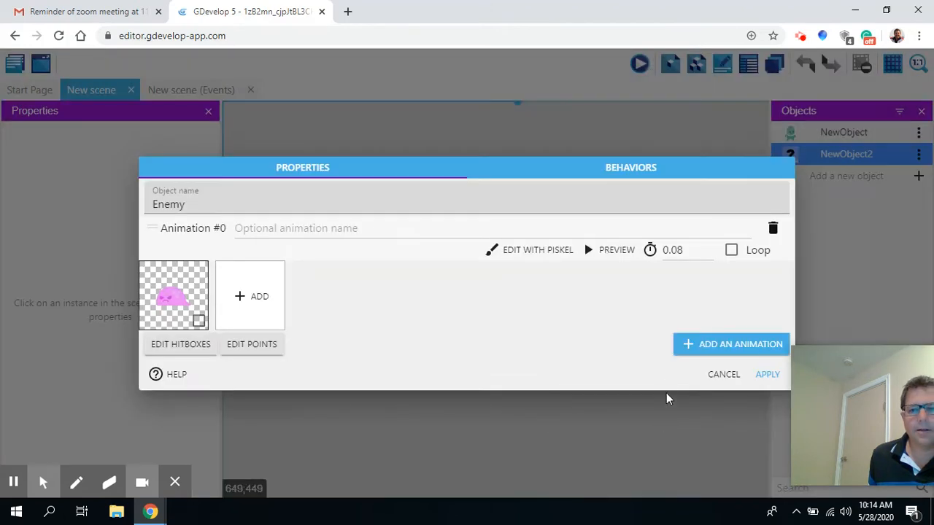
pyautogui.click(767, 374)
# Rename the green character object as Player
pyautogui.click(918, 136)
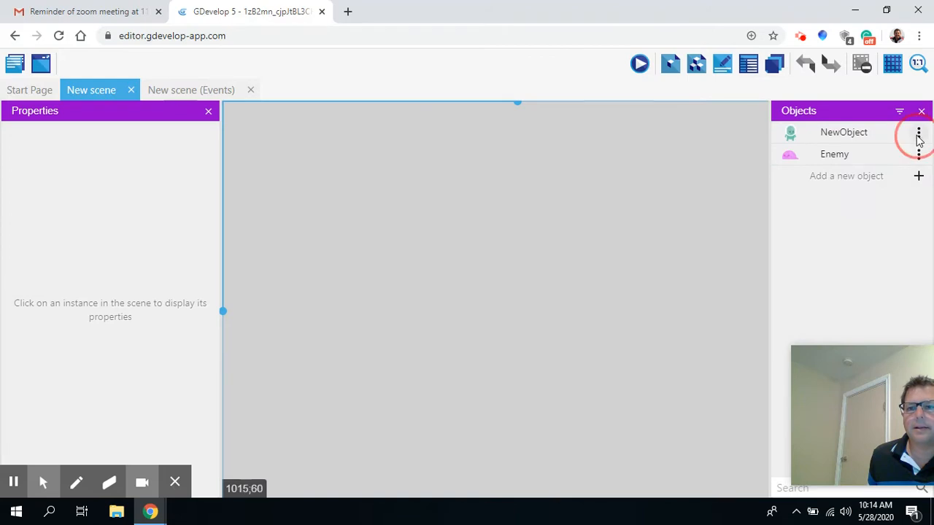
pyautogui.click(854, 232)
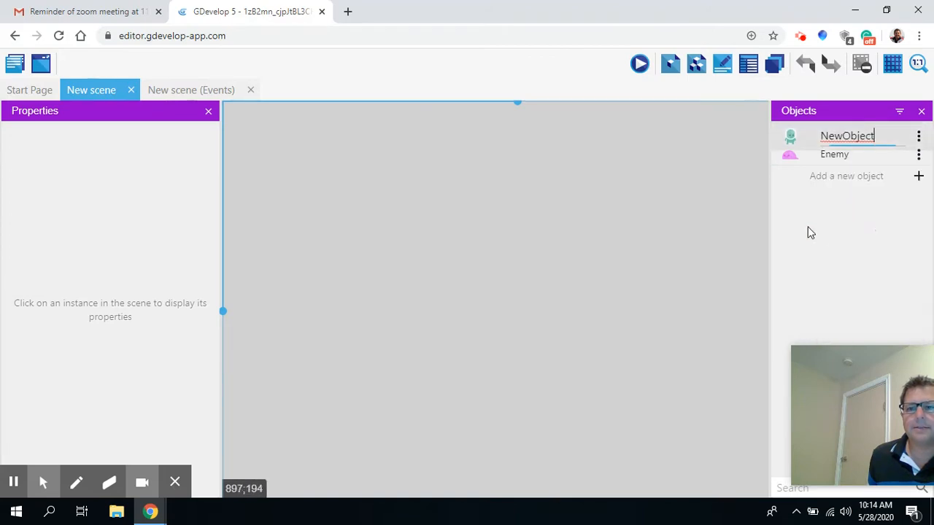
pyautogui.press('BackSpace')
pyautogui.press('BackSpace')
pyautogui.press('BackSpace')
pyautogui.press('BackSpace')
pyautogui.press('BackSpace')
pyautogui.press('BackSpace')
pyautogui.press('BackSpace')
pyautogui.press('BackSpace')
pyautogui.press('BackSpace')
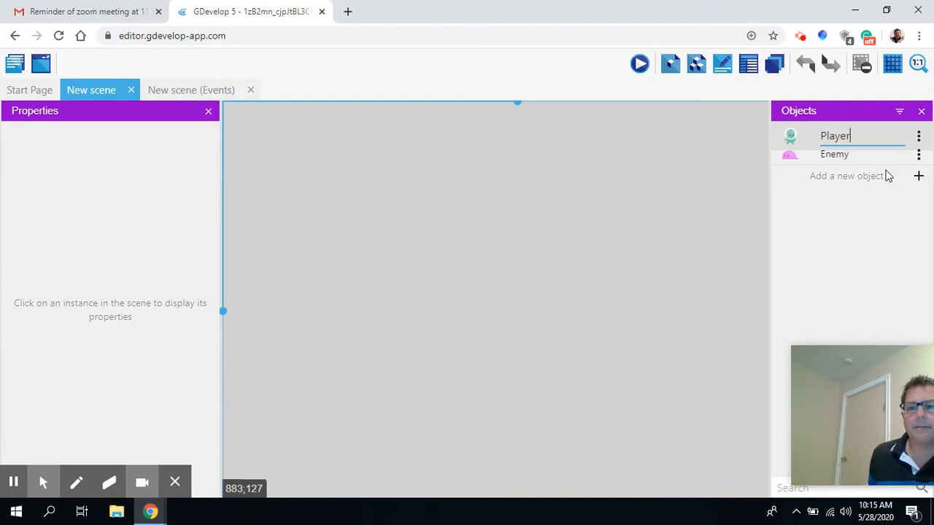
# Add a Tiled Sprite object named ladder to the scene, keeping the default 32 by 32 pixel size
pyautogui.click(917, 175)
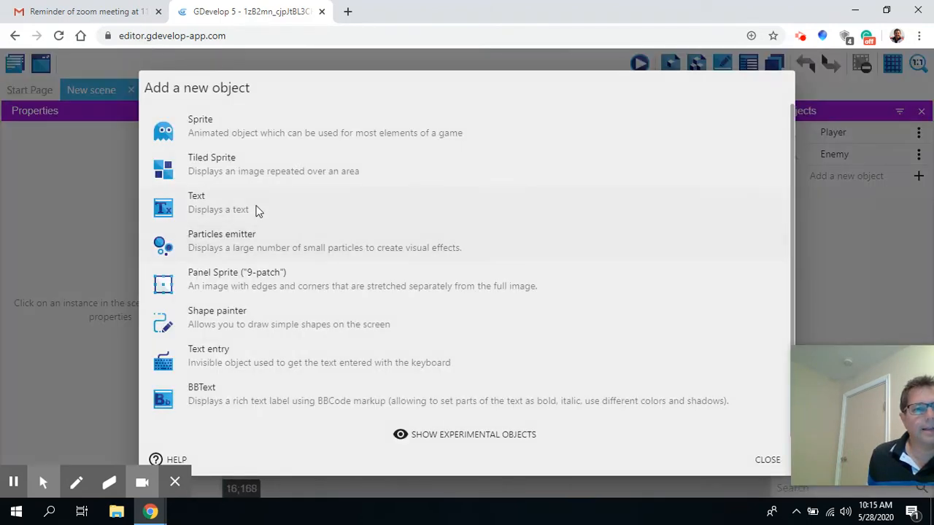
pyautogui.click(214, 177)
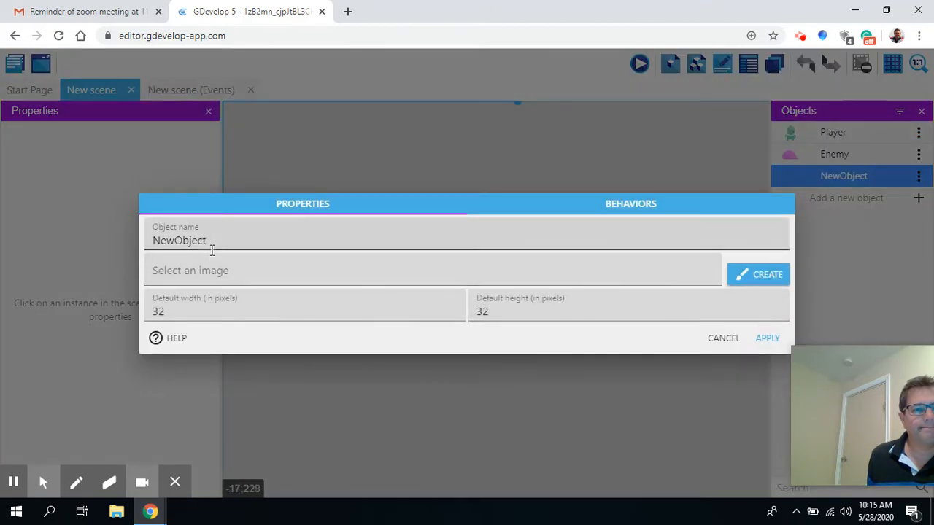
pyautogui.click(31, 249)
pyautogui.write('ladder')
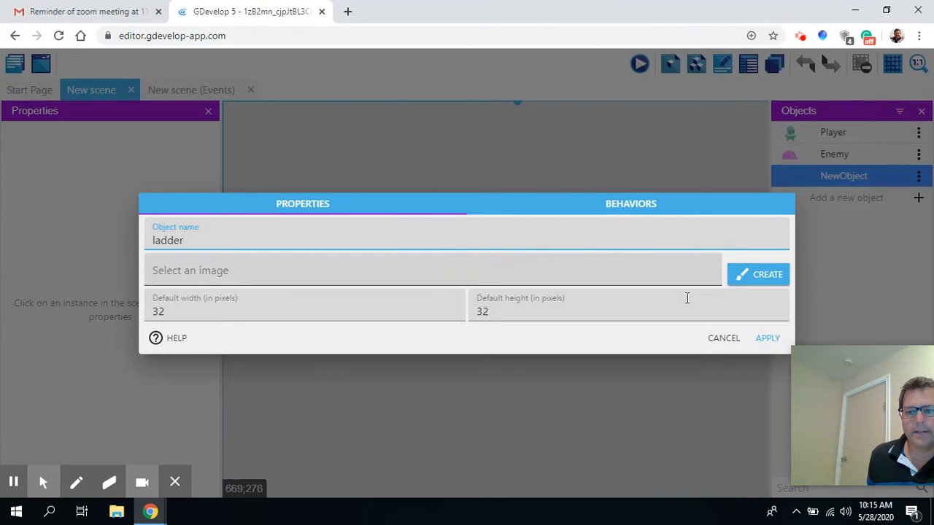
pyautogui.click(763, 342)
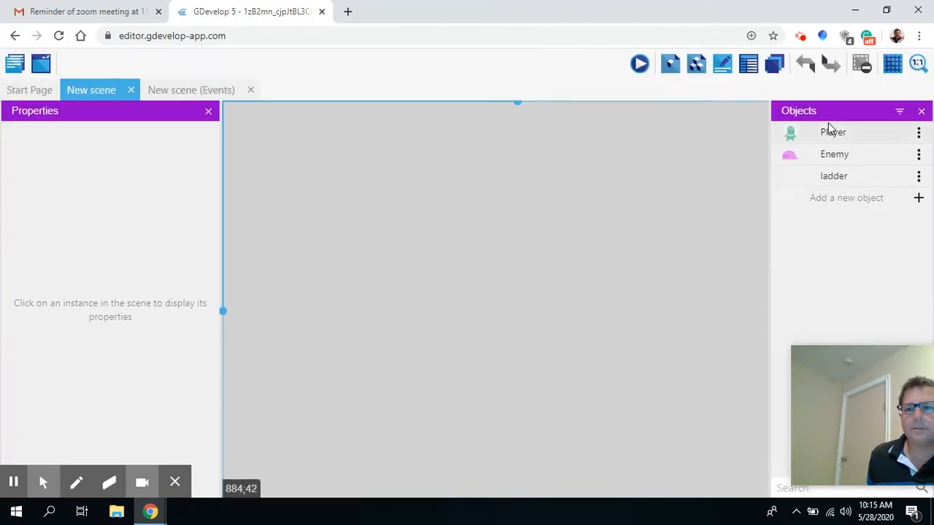
# Assign the ladder_mid image from the library to the ladder object and apply it
pyautogui.click(916, 182)
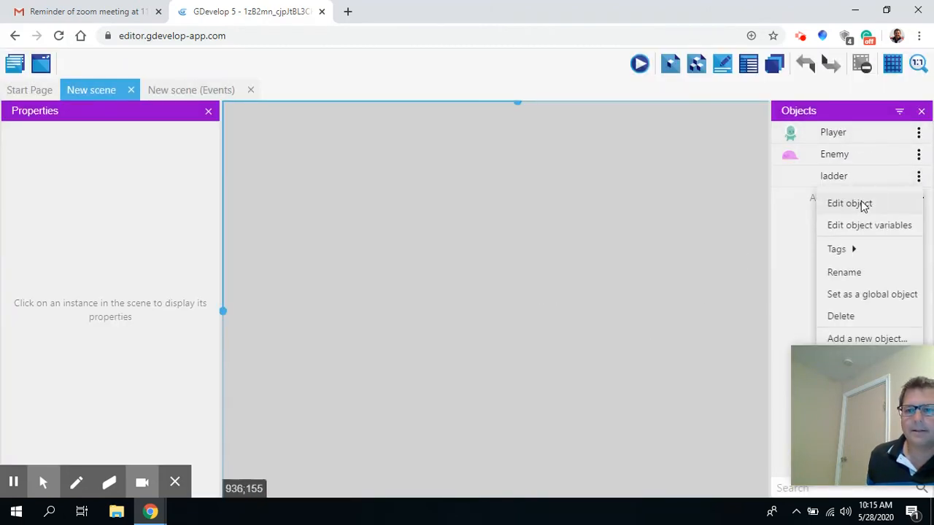
pyautogui.click(861, 202)
pyautogui.click(183, 270)
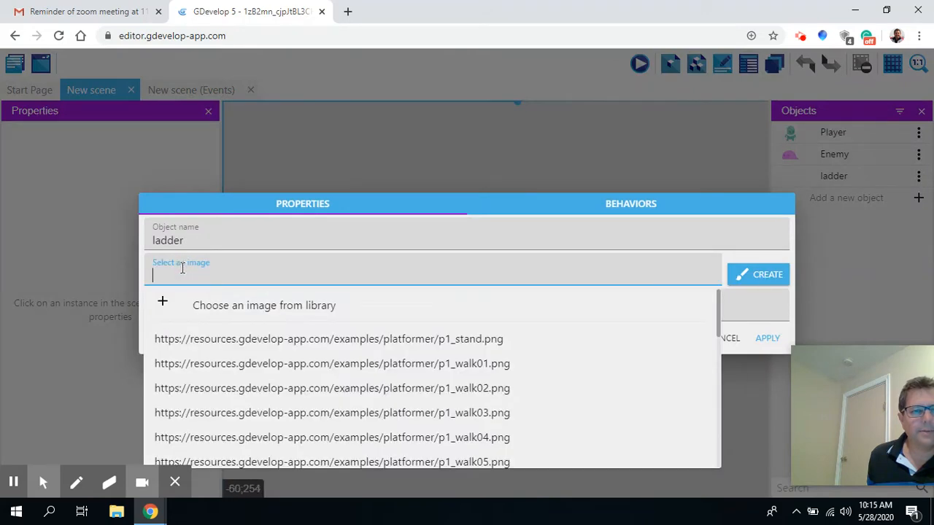
pyautogui.click(163, 305)
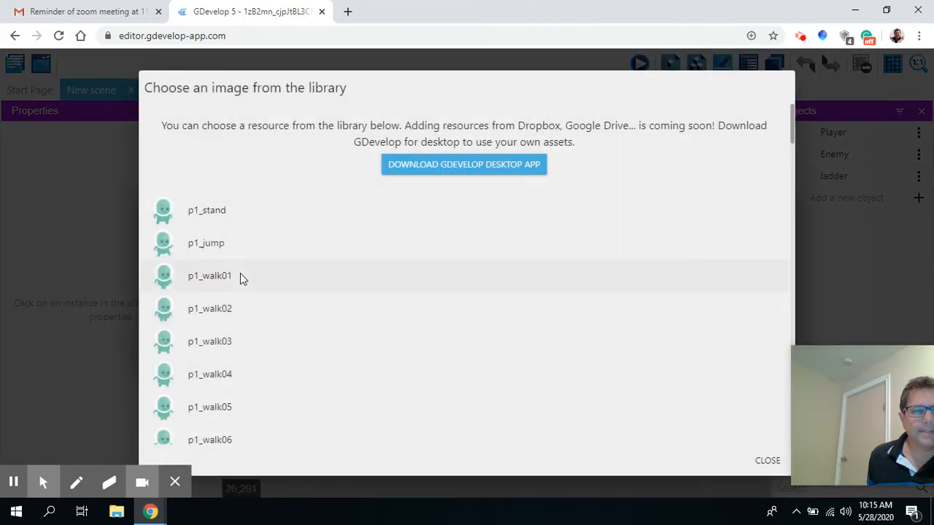
pyautogui.scroll(-6, 208, 372)
pyautogui.scroll(-3, 211, 361)
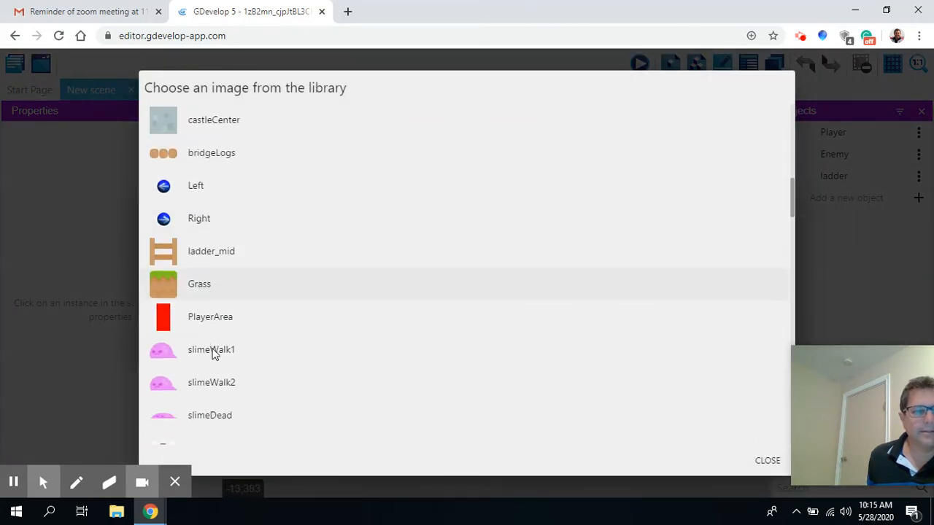
pyautogui.click(209, 255)
pyautogui.click(763, 357)
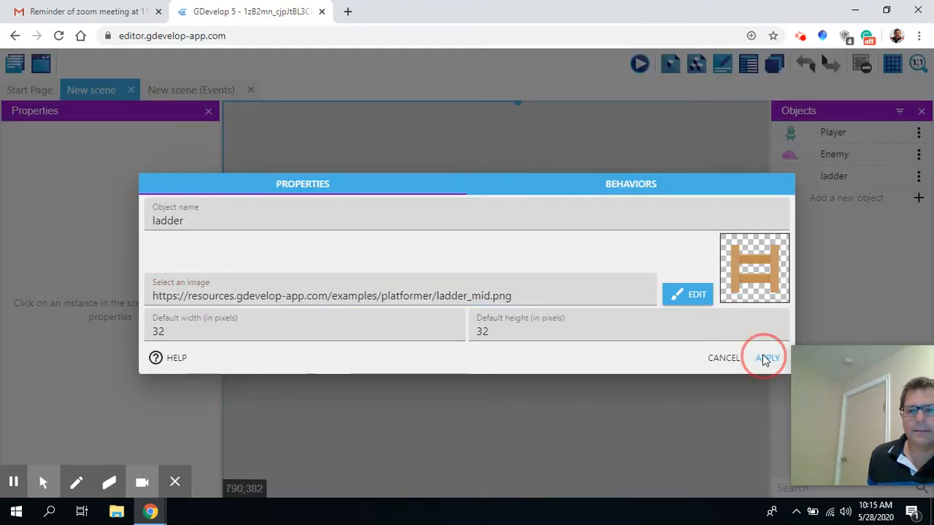
# Add another Tiled Sprite object to the scene and name it Grass
pyautogui.click(911, 199)
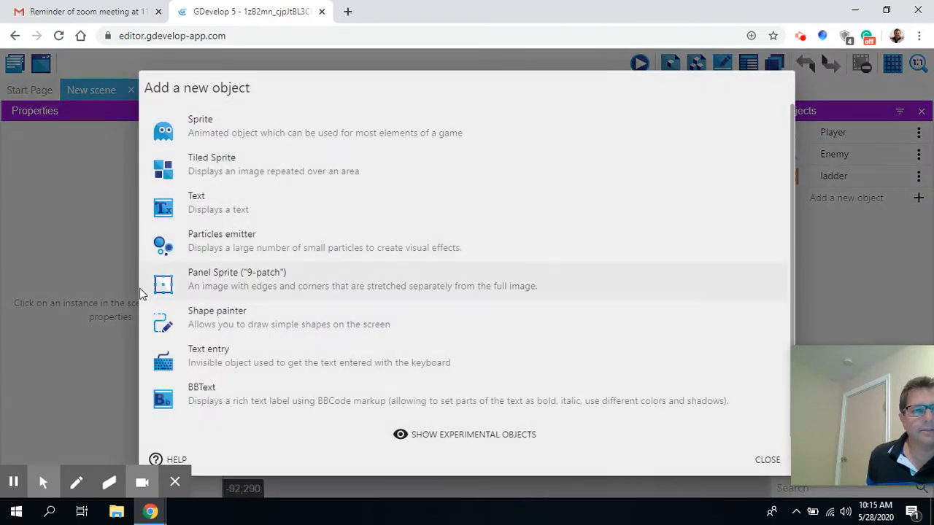
pyautogui.click(213, 166)
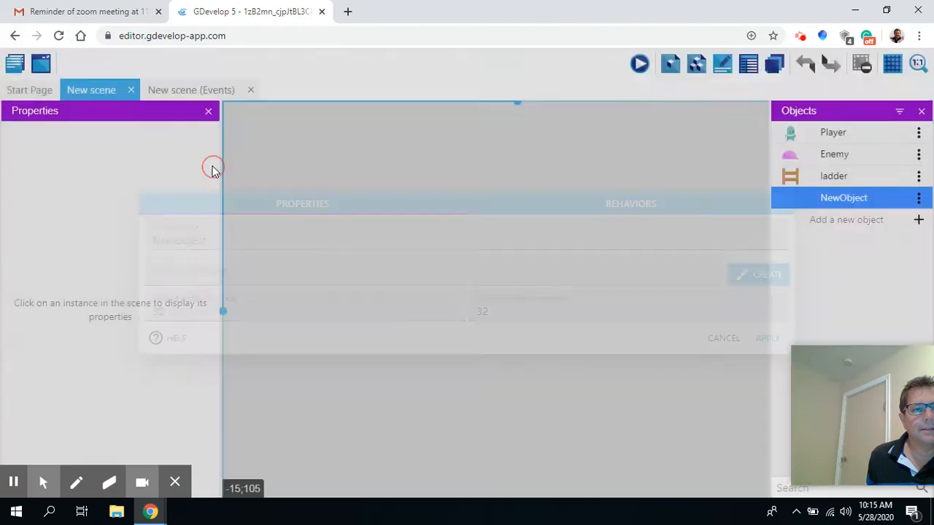
pyautogui.moveTo(321, 233); pyautogui.dragTo(107, 245)
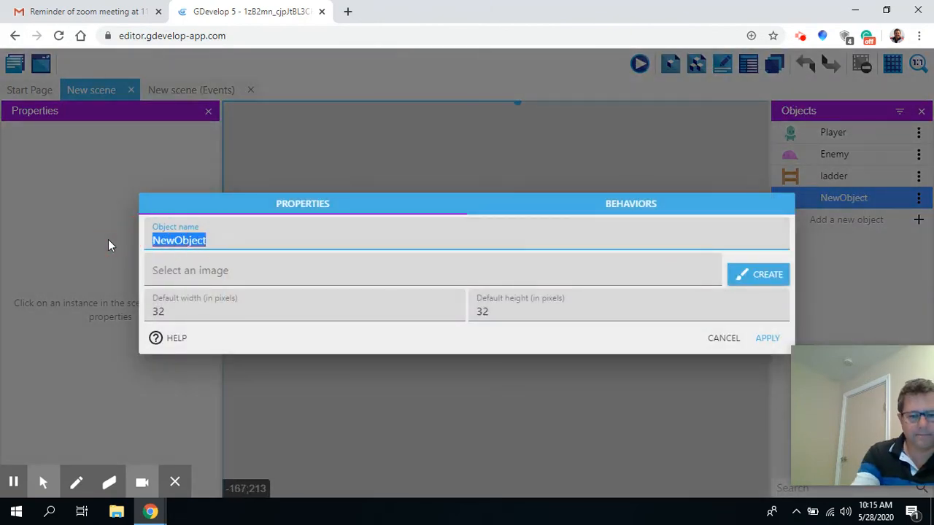
pyautogui.write('Grass')
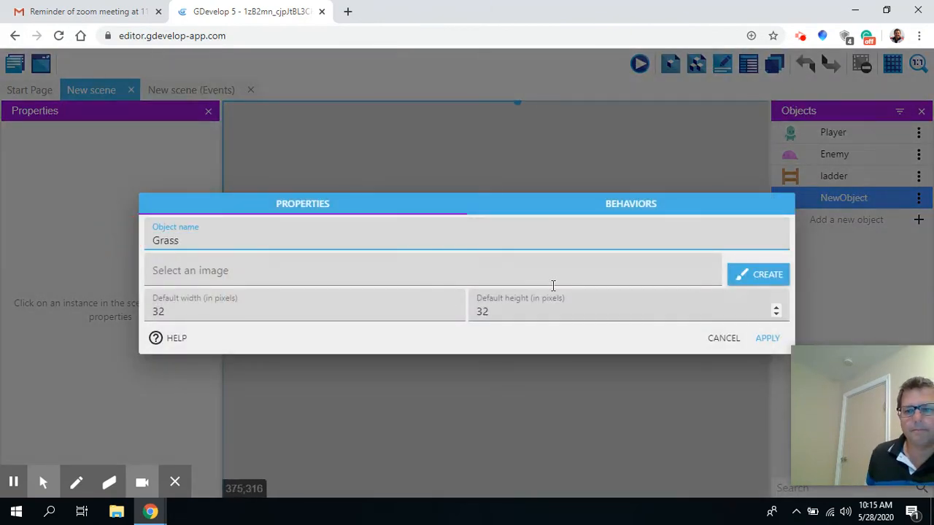
# Give the Grass object the grassHalfMid image from the library and apply it
pyautogui.click(183, 271)
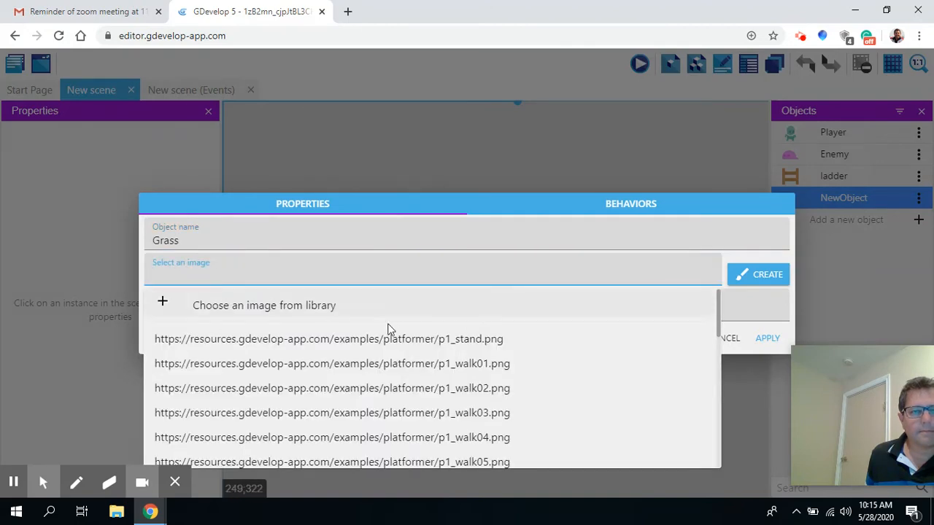
pyautogui.scroll(-5, 387, 327)
pyautogui.scroll(5, 208, 323)
pyautogui.click(184, 310)
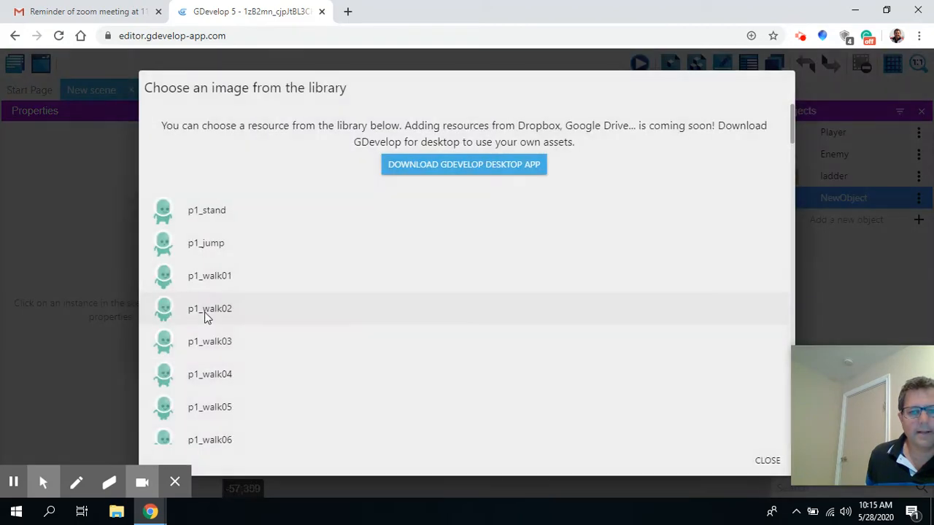
pyautogui.scroll(-10, 219, 324)
pyautogui.click(212, 159)
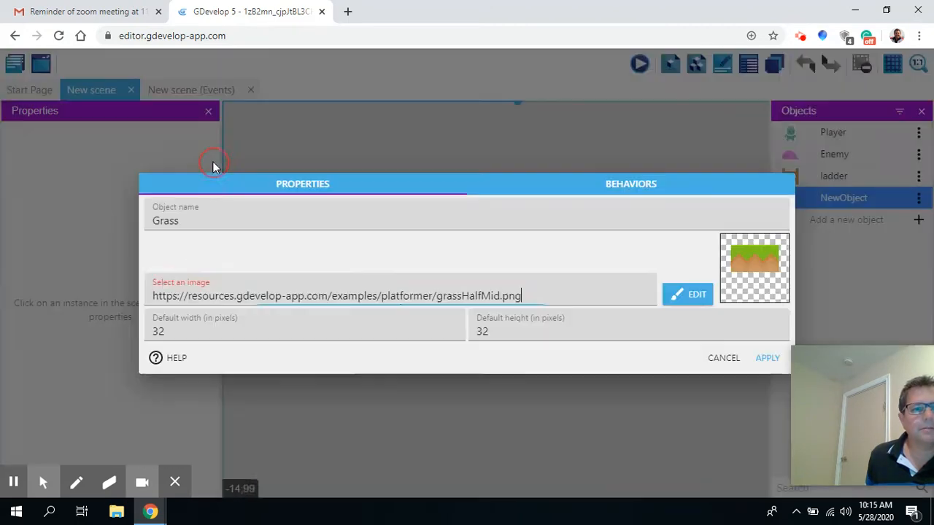
pyautogui.click(766, 359)
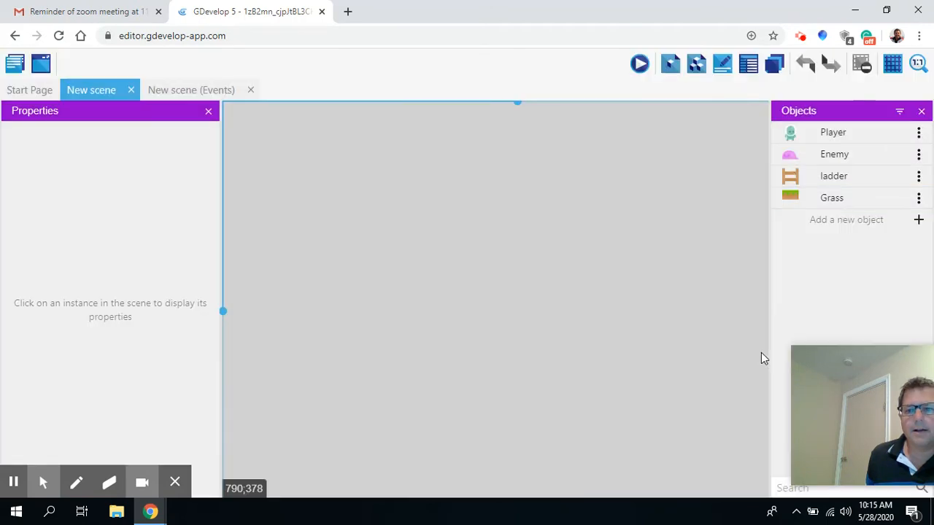
# Add a Tiled Sprite object to the scene and name it Background
pyautogui.click(919, 219)
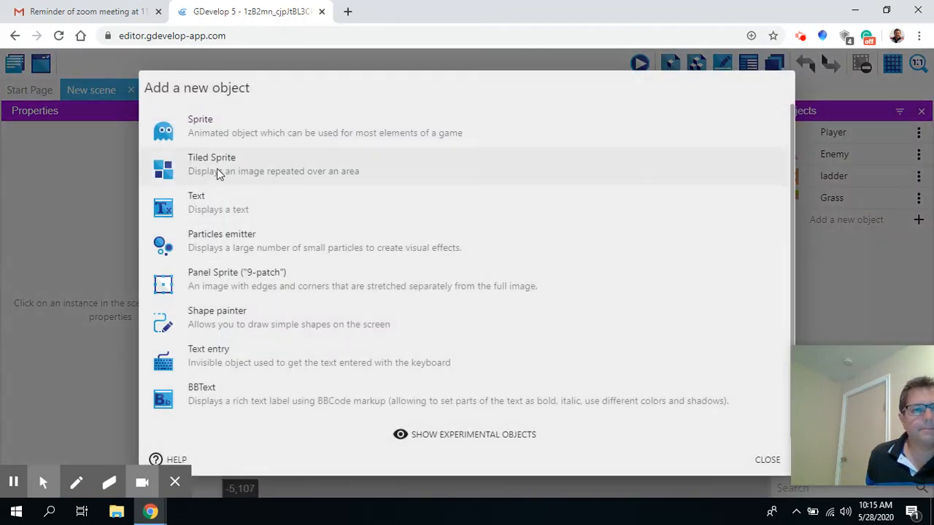
pyautogui.click(215, 169)
pyautogui.click(229, 243)
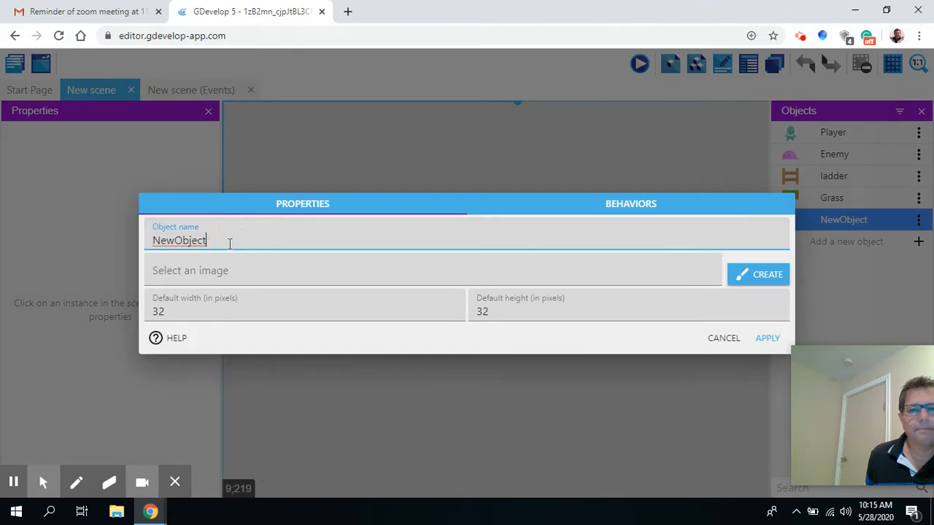
pyautogui.hotkey('ctrl', 'a')
pyautogui.write('B')
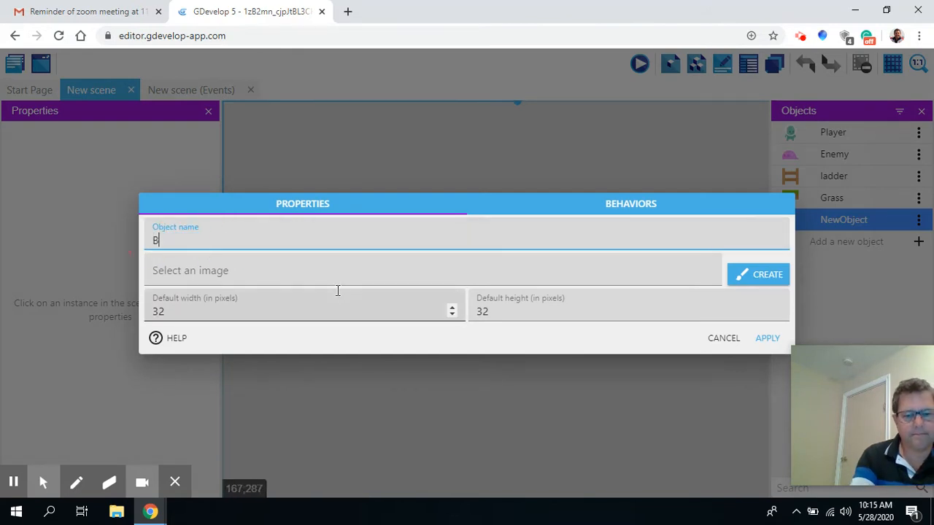
pyautogui.write('ackground')
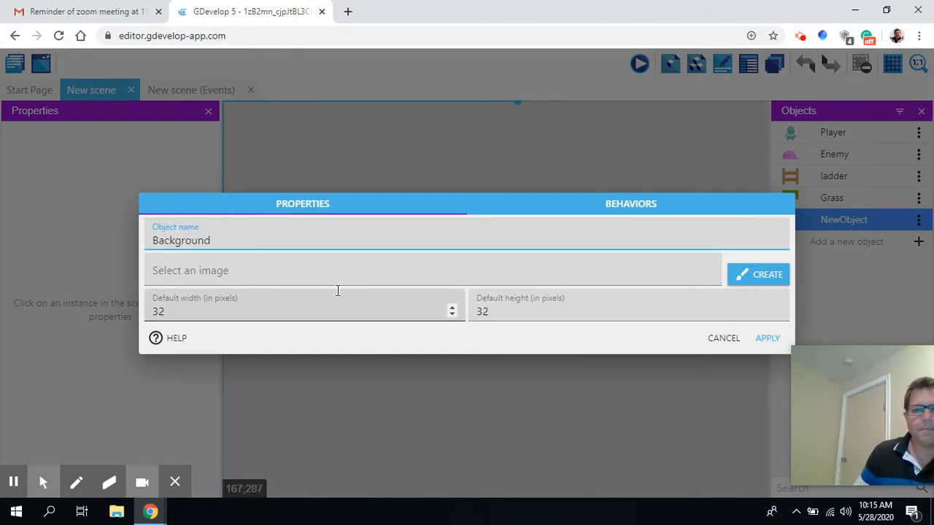
# Give the Background object the castleCenter image from the library and apply it
pyautogui.click(187, 270)
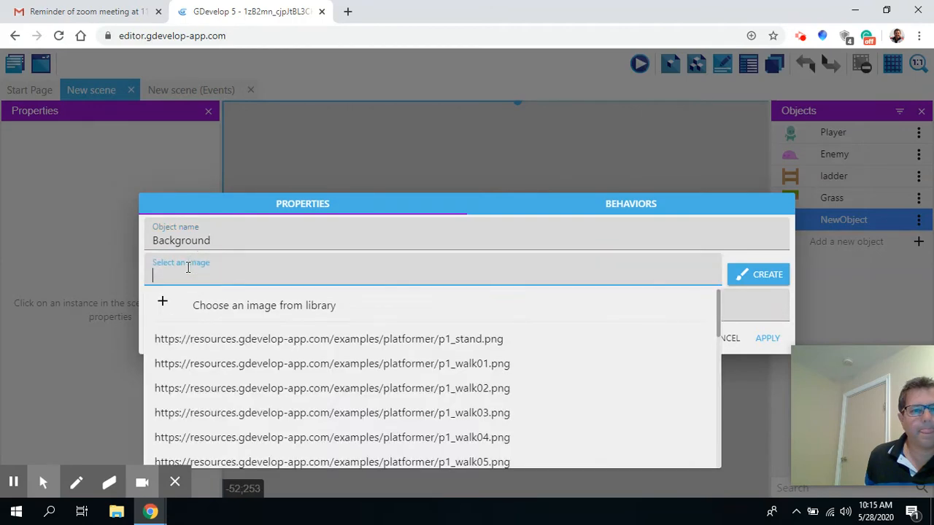
pyautogui.scroll(-3, 240, 299)
pyautogui.scroll(5, 221, 299)
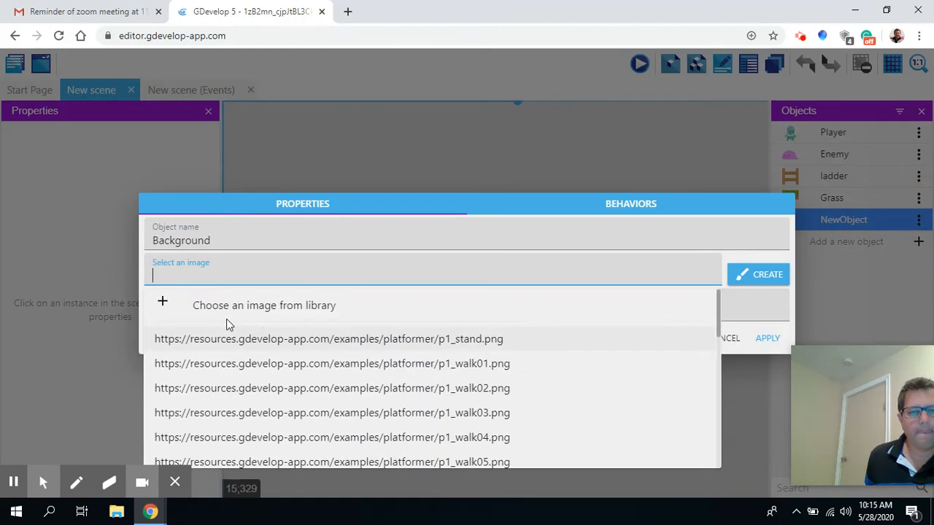
pyautogui.click(194, 310)
pyautogui.scroll(-10, 288, 321)
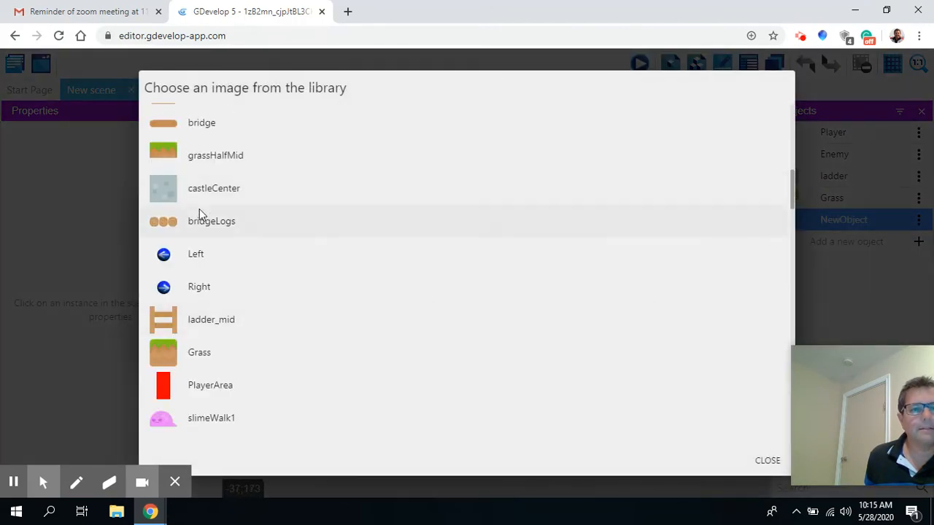
pyautogui.click(208, 191)
pyautogui.click(766, 358)
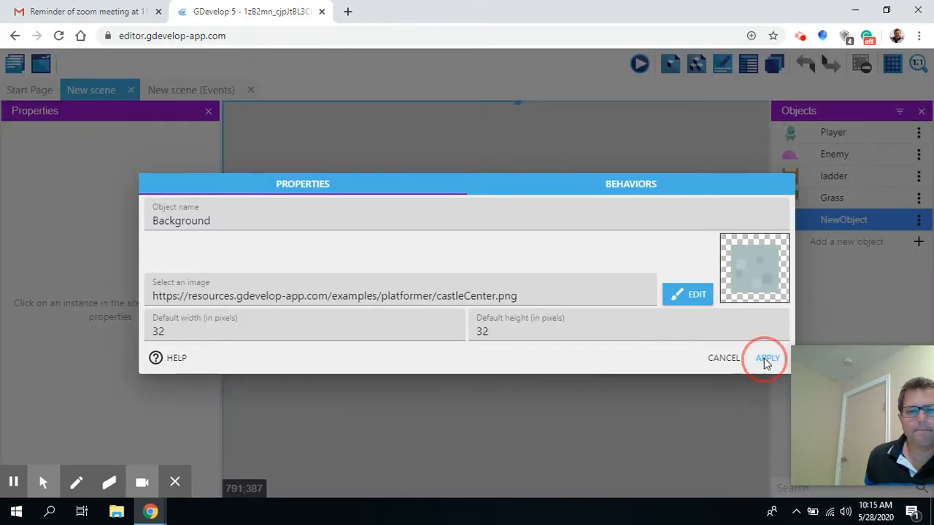
# Place the Background in the scene at about X -99, Y -97 and stretch it to about 1126 by 716 to fill the view
pyautogui.click(820, 220)
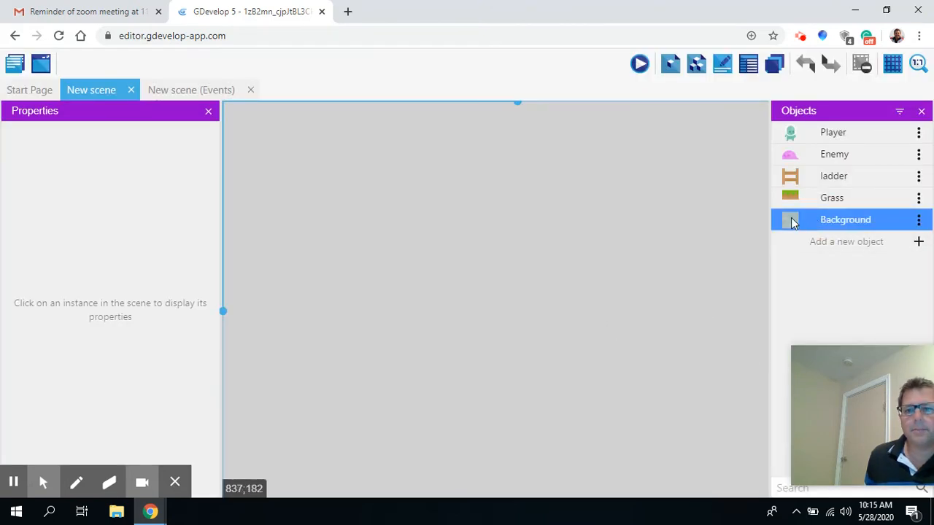
pyautogui.moveTo(790, 218); pyautogui.dragTo(798, 522)
pyautogui.click(255, 126)
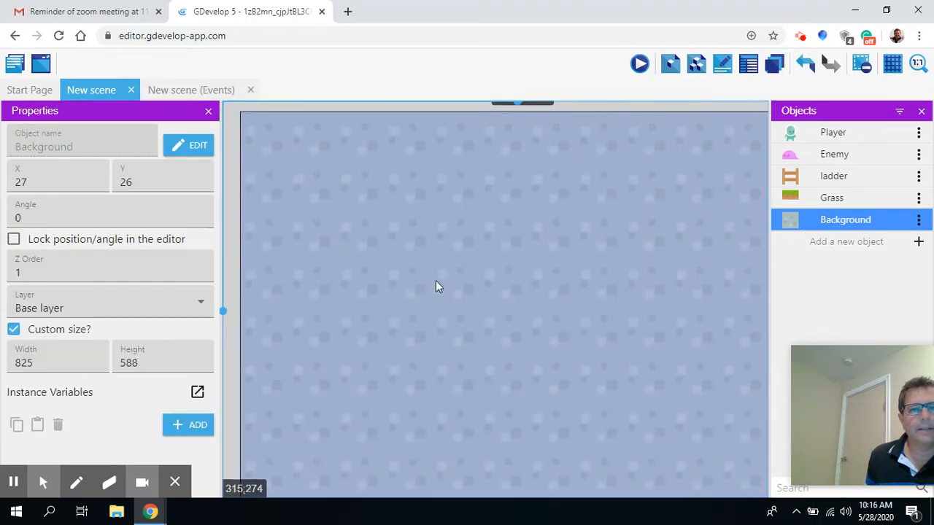
pyautogui.moveTo(435, 286); pyautogui.dragTo(337, 197)
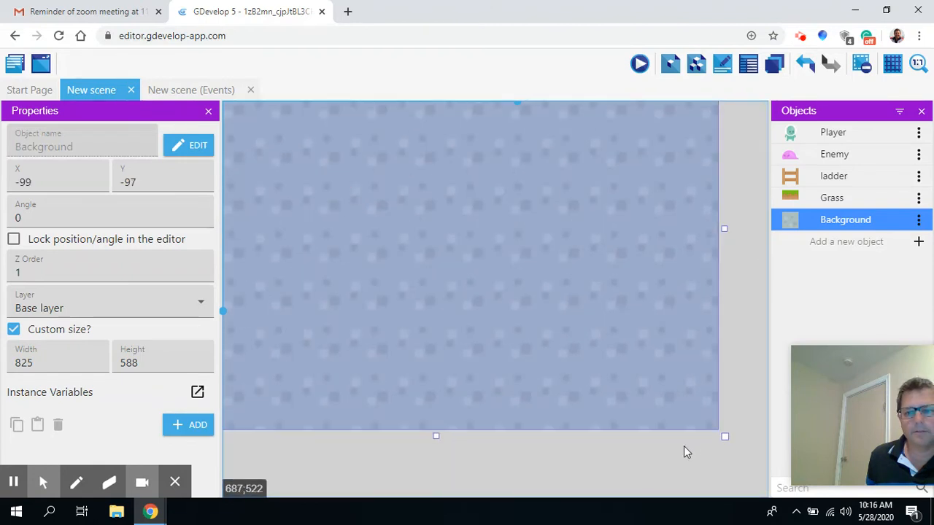
pyautogui.moveTo(725, 437); pyautogui.dragTo(911, 513)
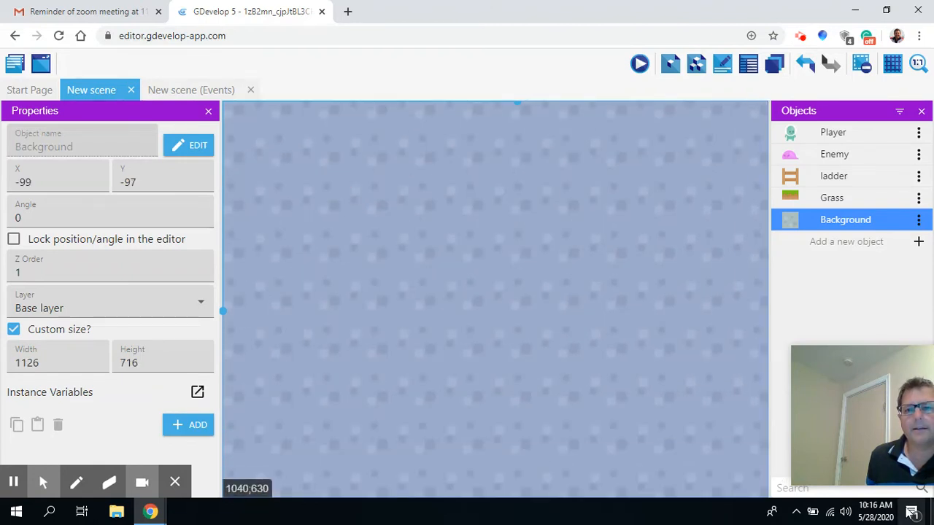
# Place a Grass platform about 460 wide at the scene's left edge, at about X 2, Y 414
pyautogui.click(832, 199)
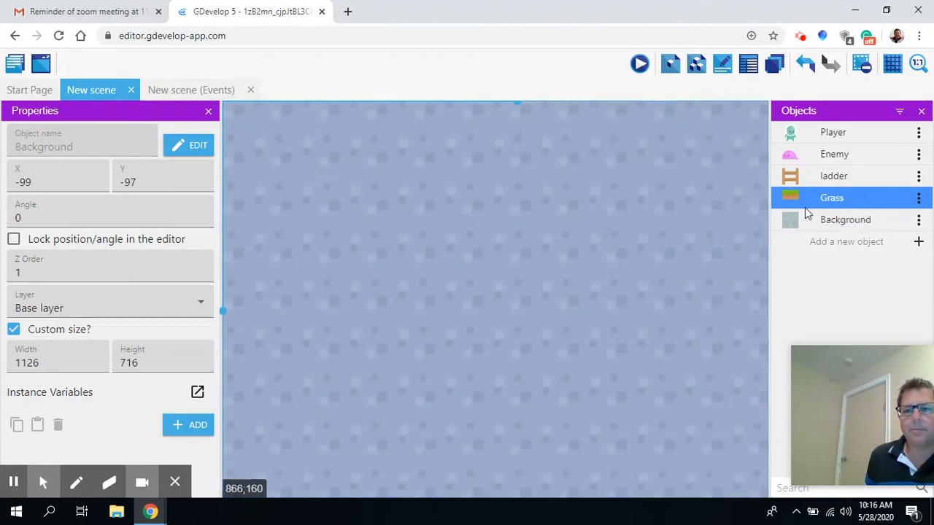
pyautogui.moveTo(788, 199); pyautogui.dragTo(575, 436)
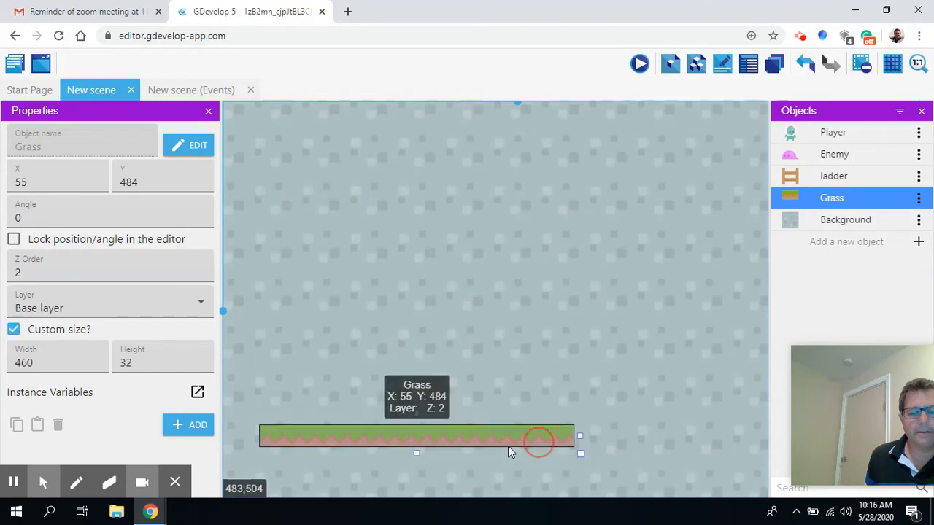
pyautogui.moveTo(445, 438); pyautogui.dragTo(409, 386)
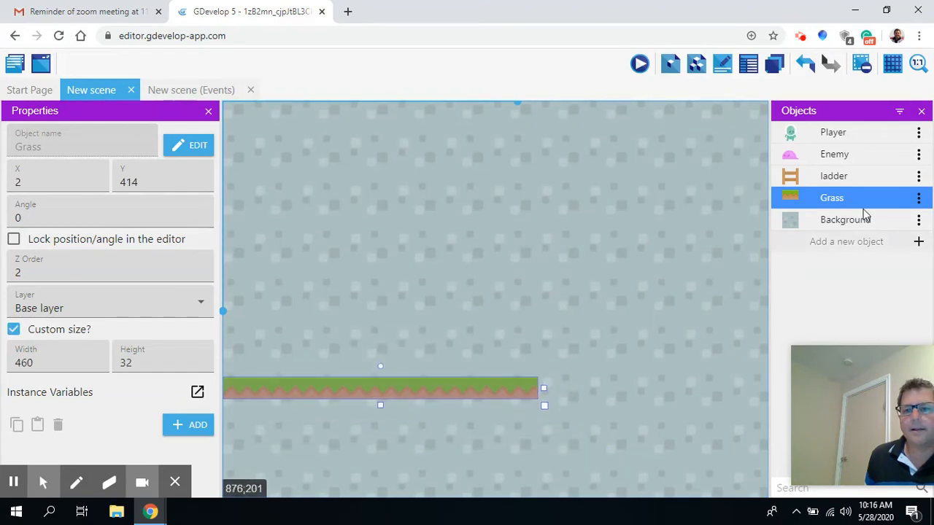
# Place a second Grass platform about 231 wide, higher up and further right, at about X 456, Y 227
pyautogui.moveTo(803, 203); pyautogui.dragTo(604, 237)
pyautogui.moveTo(543, 235); pyautogui.dragTo(537, 252)
pyautogui.click(558, 259)
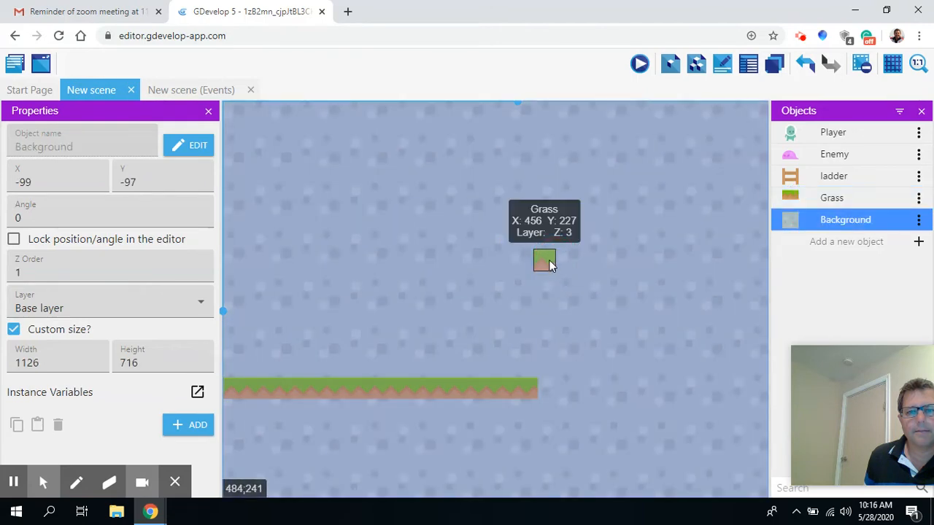
pyautogui.click(544, 267)
pyautogui.moveTo(560, 259); pyautogui.dragTo(693, 261)
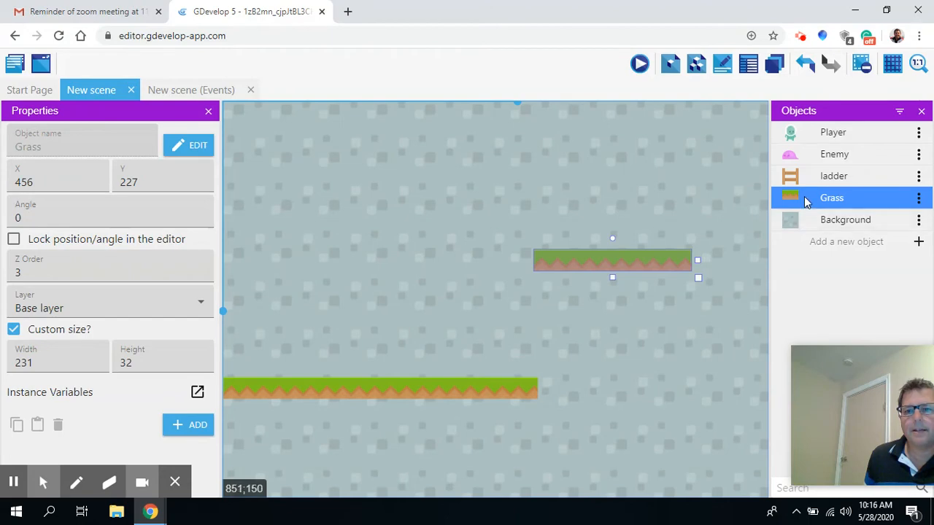
# Place a third Grass platform about 181 wide in the scene's lower right, at about X 642, Y 544
pyautogui.moveTo(804, 196); pyautogui.dragTo(797, 468)
pyautogui.click(674, 476)
pyautogui.moveTo(718, 475)
pyautogui.mouseDown()
pyautogui.moveTo(717, 484)
pyautogui.moveTo(713, 477)
pyautogui.mouseUp()
# Place the Player on the left grass platform and two Enemy instances on the upper platform
pyautogui.moveTo(802, 135); pyautogui.dragTo(321, 321)
pyautogui.moveTo(839, 158); pyautogui.dragTo(534, 237)
pyautogui.moveTo(831, 162); pyautogui.dragTo(647, 239)
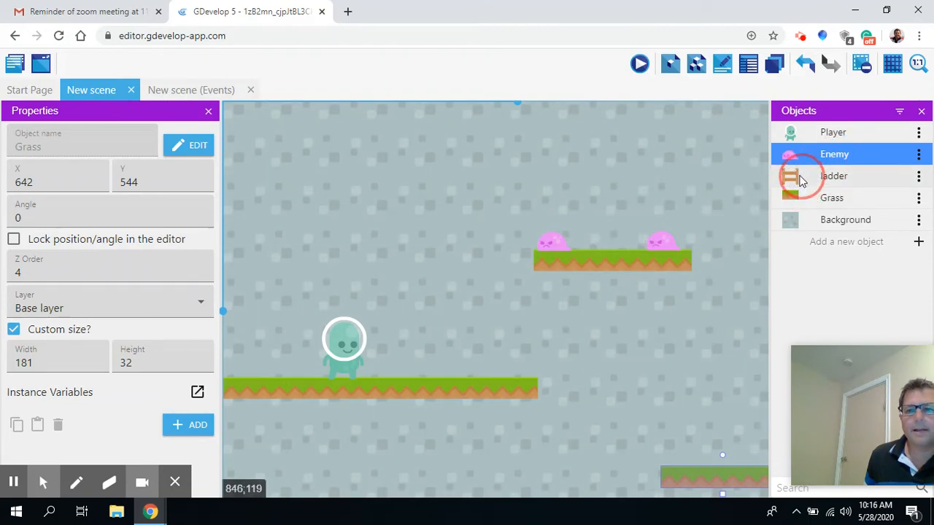
# Place a ladder about 69 by 195 at about X 386, Y 221, linking the left grass platform to the upper one
pyautogui.moveTo(798, 180); pyautogui.dragTo(512, 384)
pyautogui.moveTo(491, 335); pyautogui.dragTo(520, 335)
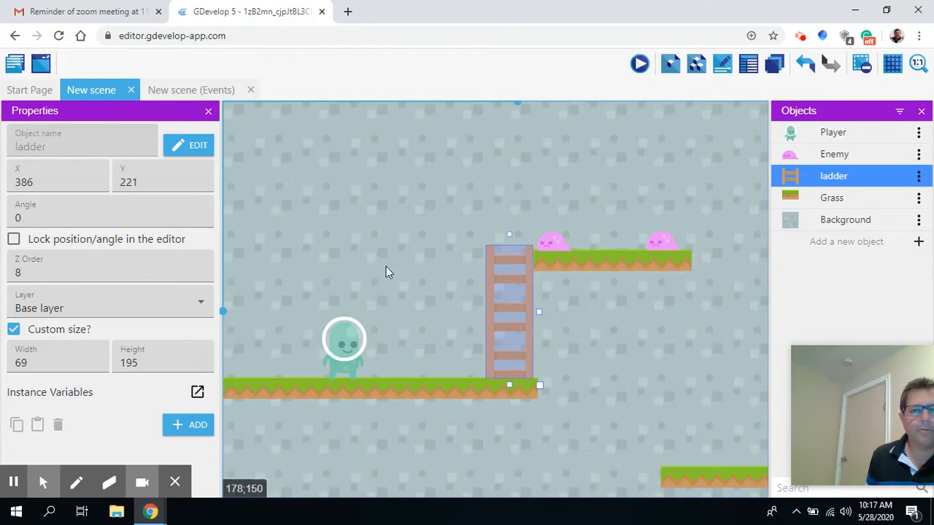
# Set the Z order of the Background instance to -1
pyautogui.click(801, 223)
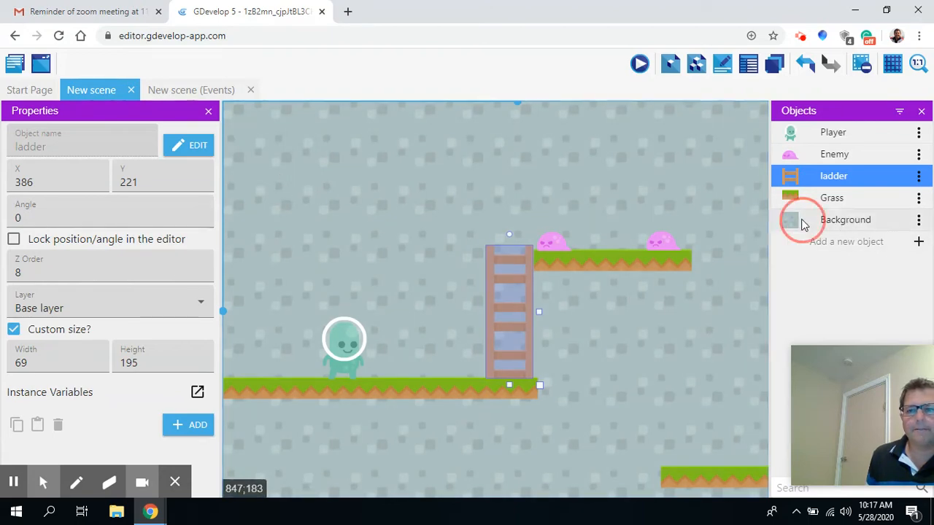
pyautogui.click(392, 224)
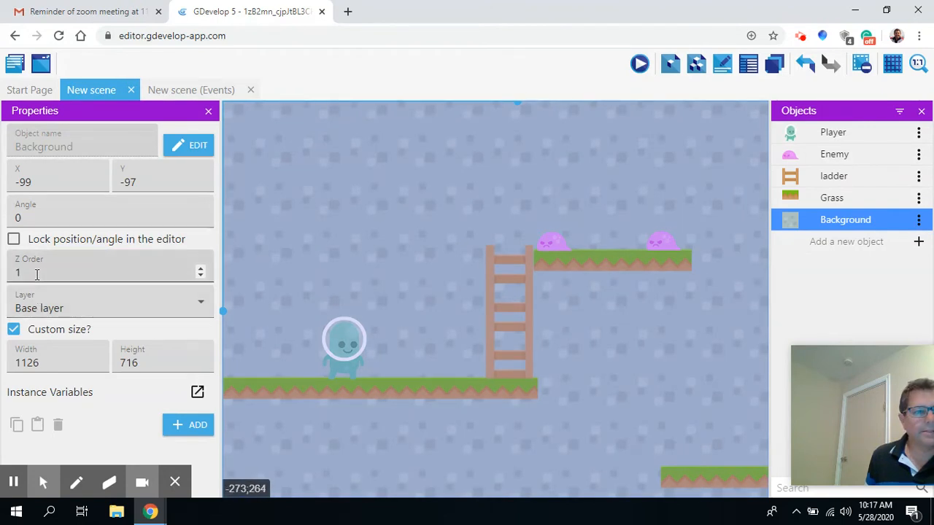
pyautogui.moveTo(38, 273); pyautogui.dragTo(13, 273)
pyautogui.write('-')
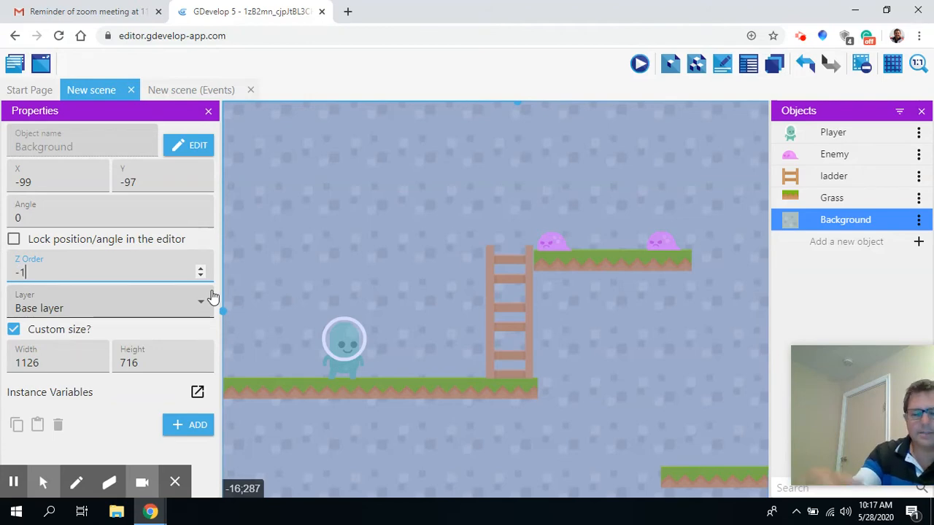
# Set the Z order of the left Enemy on the upper platform to 10, and check the Background instance's Z order
pyautogui.click(575, 342)
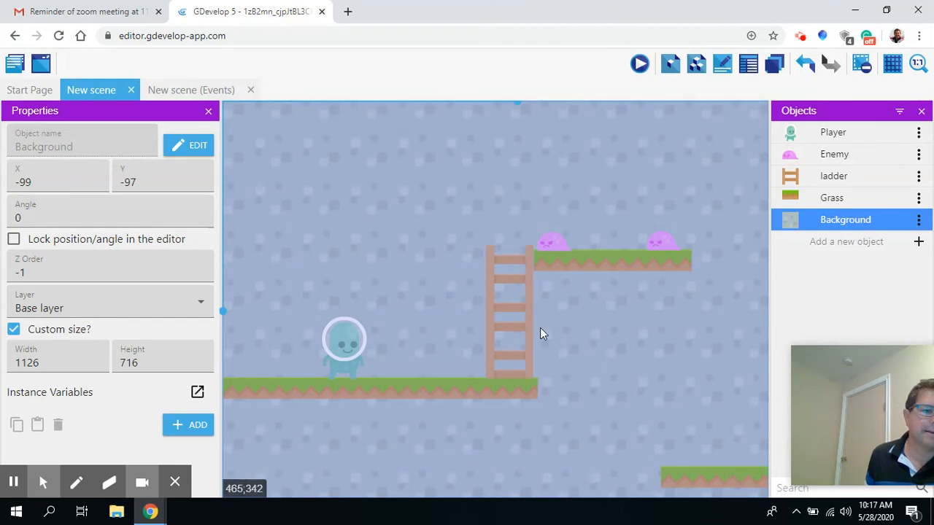
pyautogui.click(357, 336)
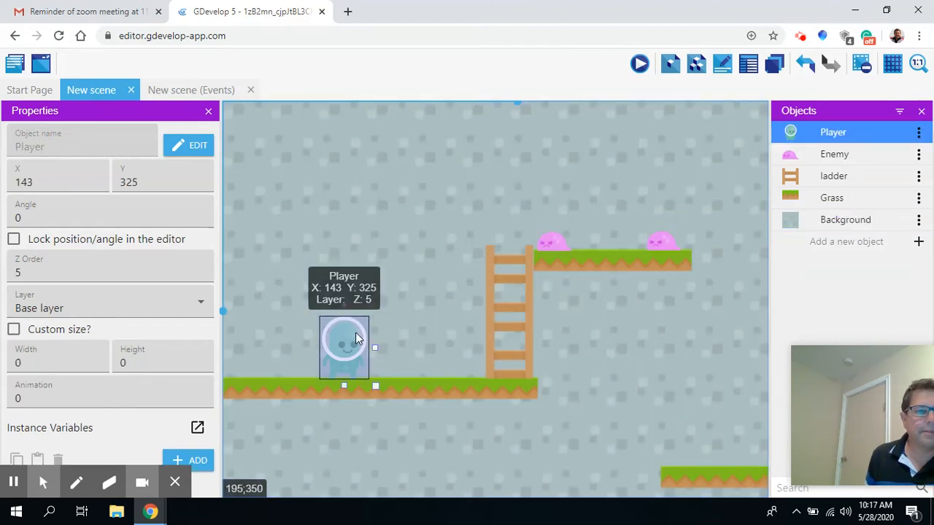
pyautogui.click(557, 244)
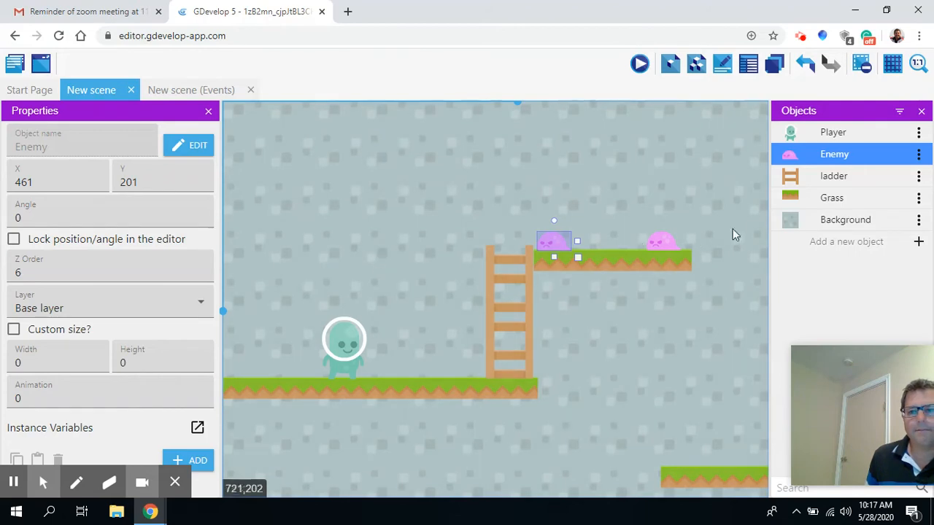
pyautogui.click(813, 221)
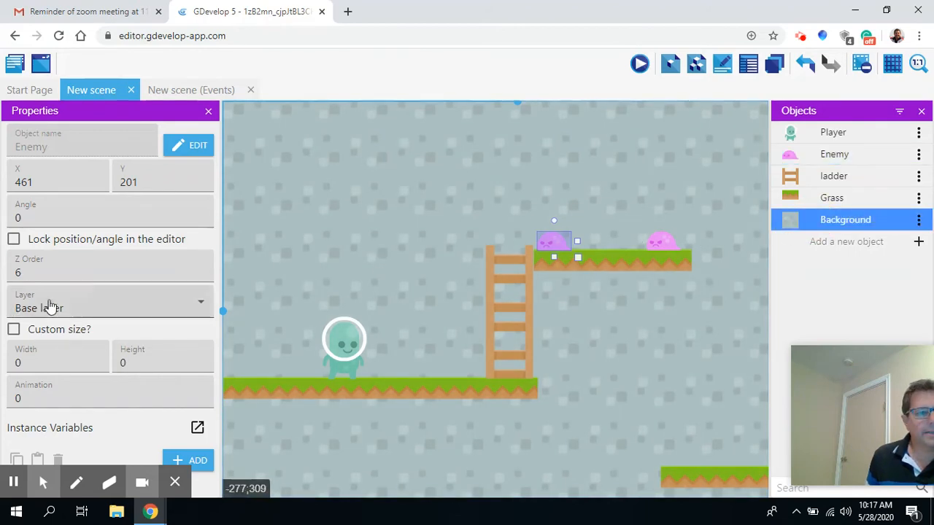
pyautogui.doubleClick(44, 271)
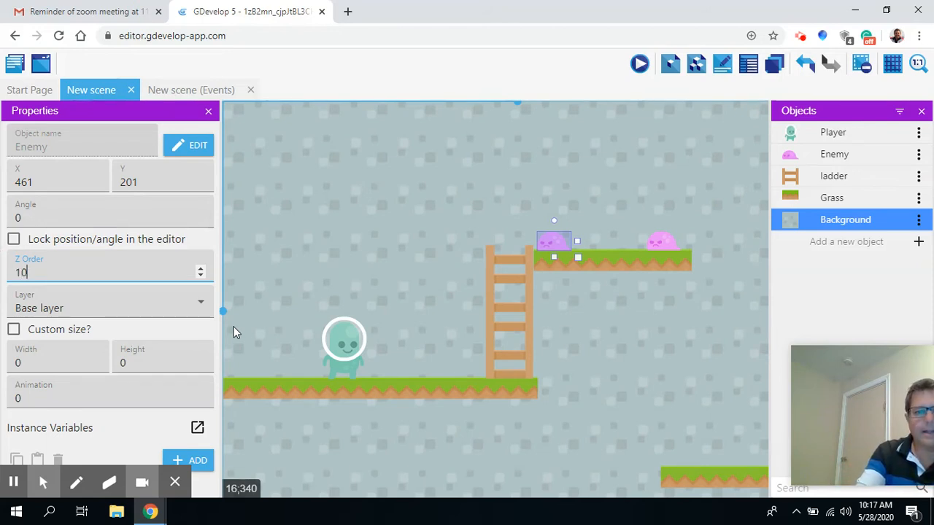
pyautogui.click(558, 387)
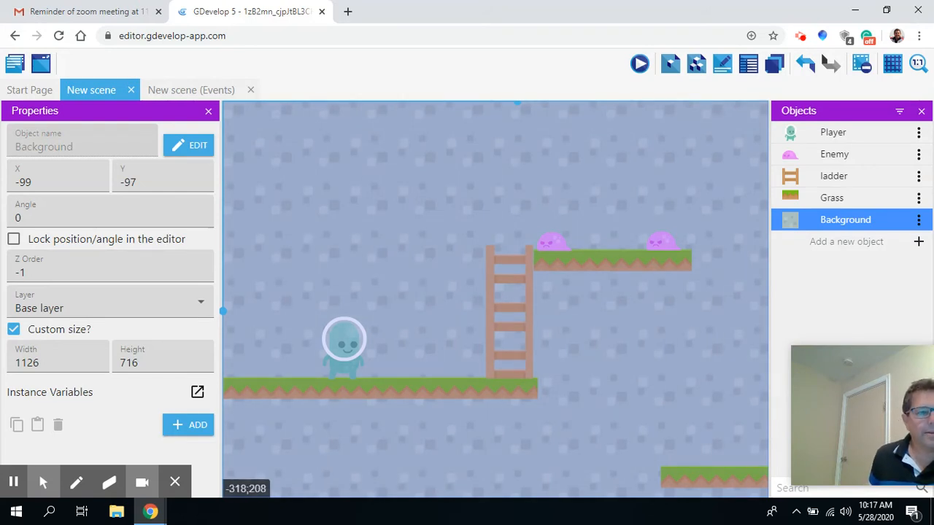
pyautogui.click(32, 272)
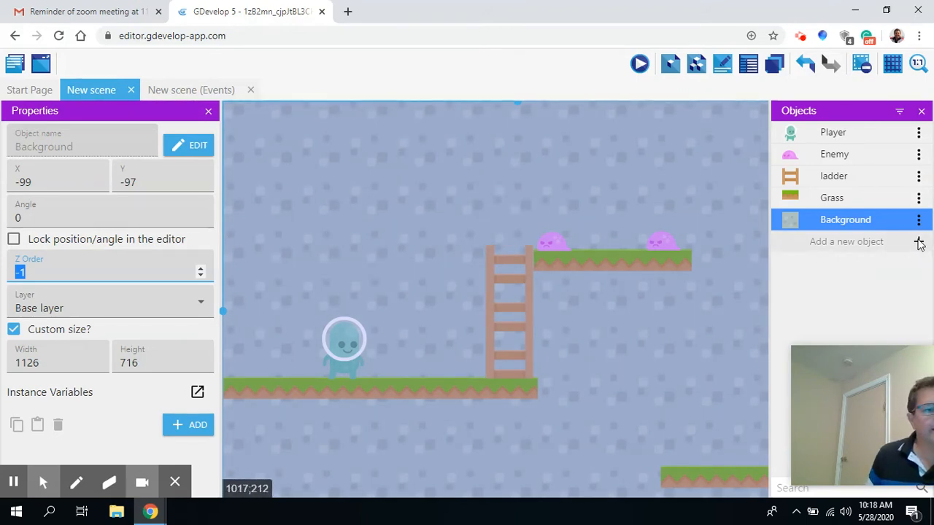
# Add a new BBText object to the scene and name it Instructions
pyautogui.click(918, 242)
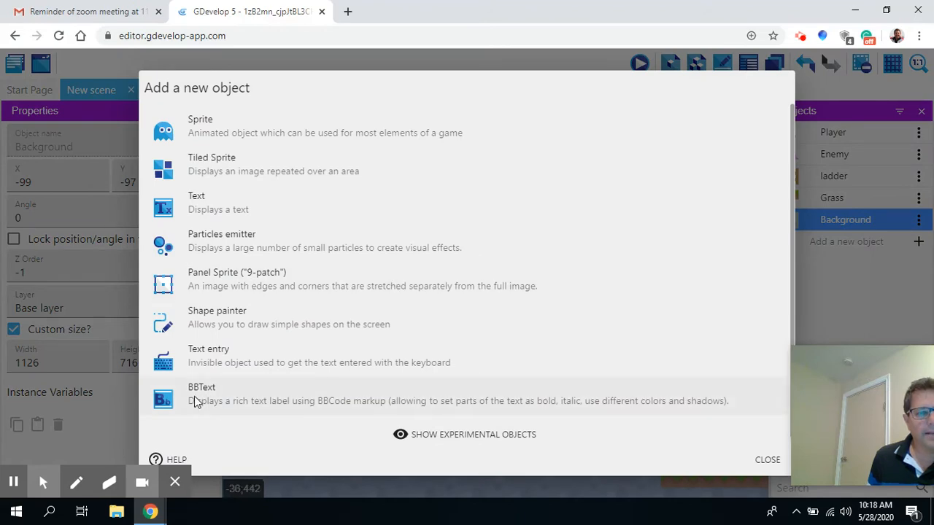
pyautogui.click(227, 399)
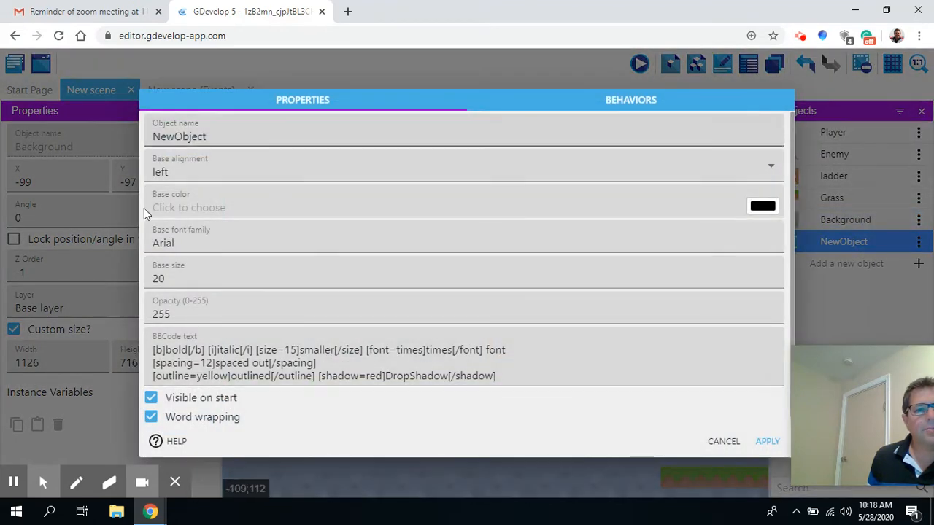
pyautogui.doubleClick(216, 134)
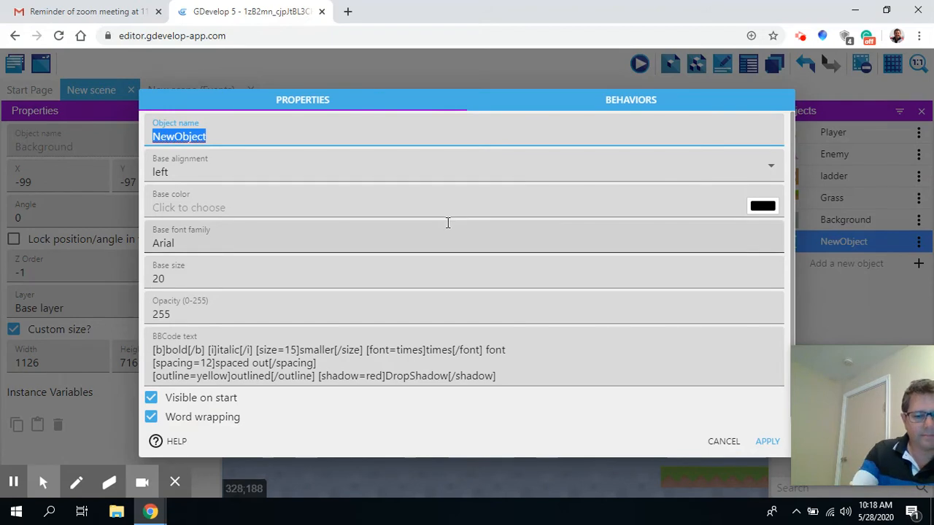
pyautogui.write('I')
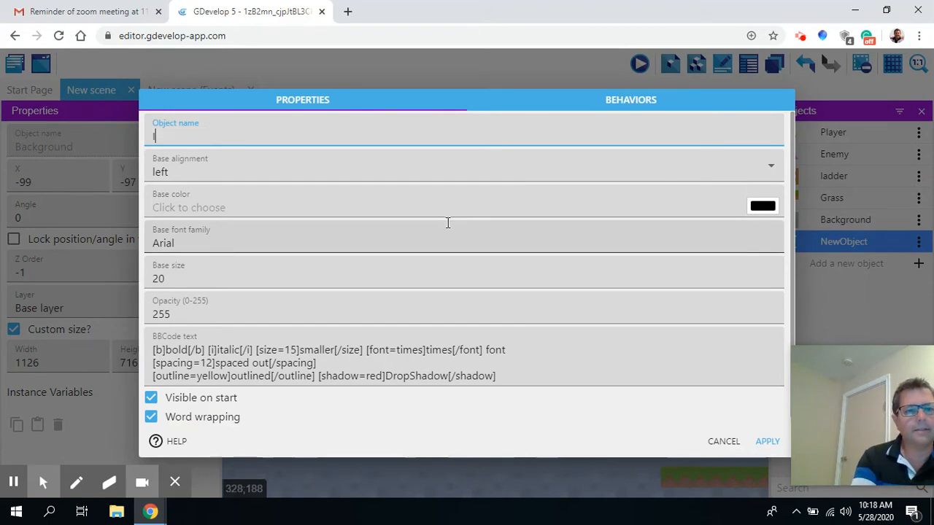
pyautogui.write('nstructions')
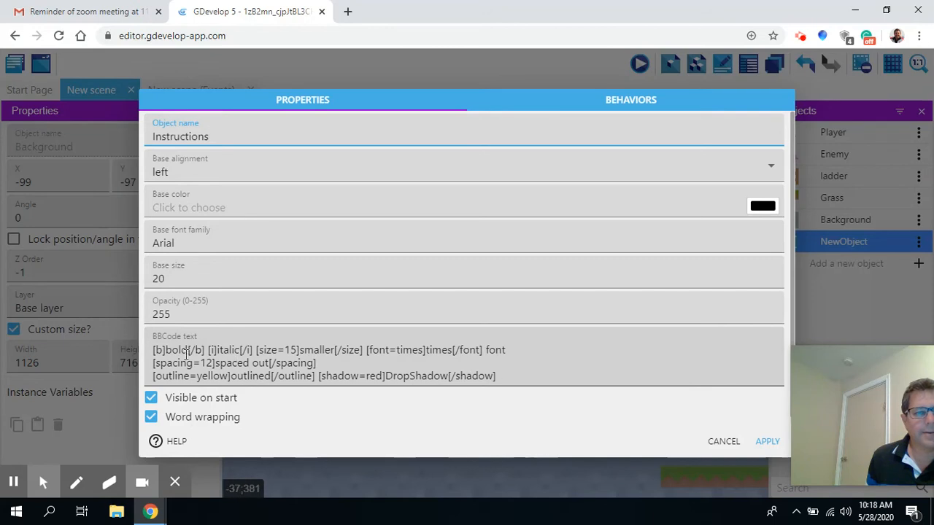
# Replace the sample BBCode text with a bold-tagged heading welcoming players to the creator's Platform Game, including the creator's name
pyautogui.doubleClick(160, 350)
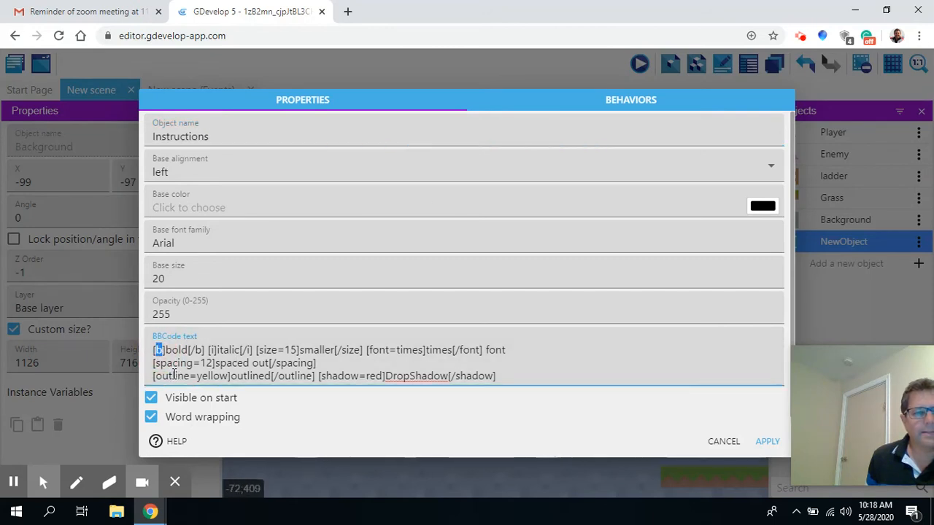
pyautogui.doubleClick(194, 351)
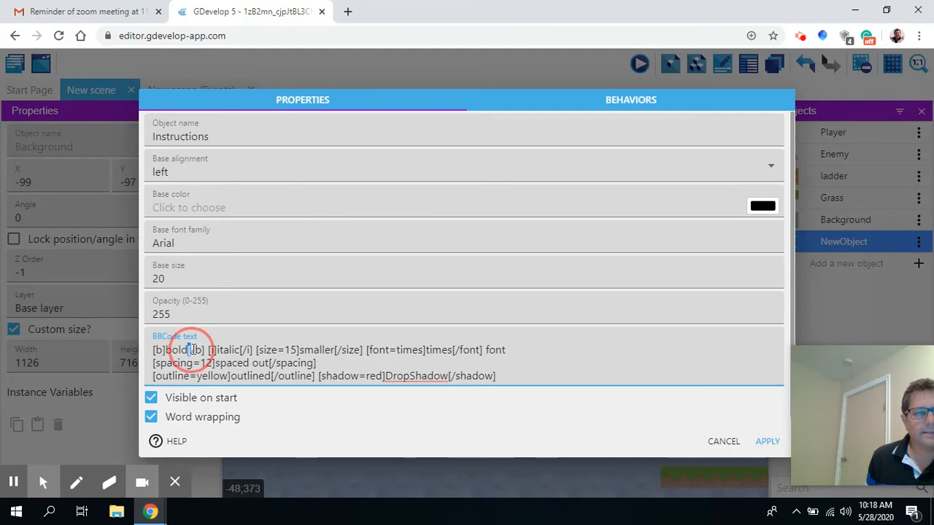
pyautogui.click(507, 377)
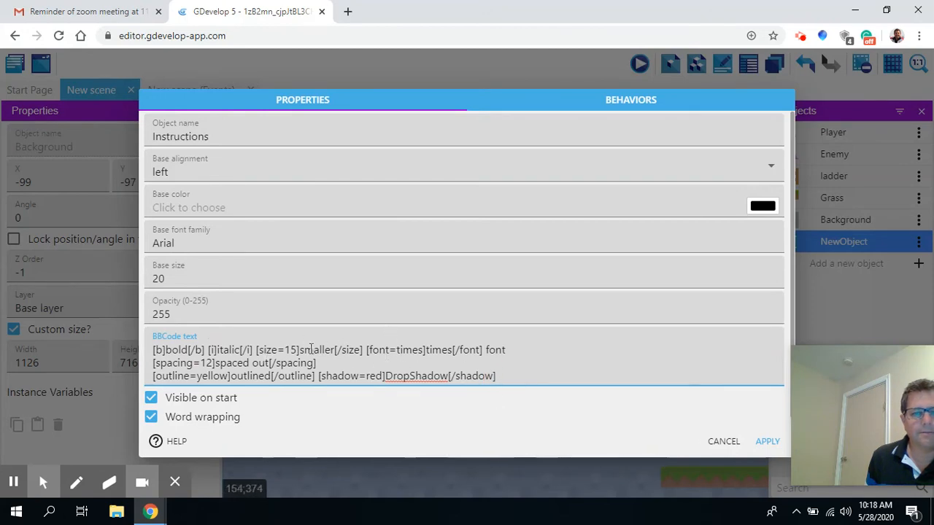
pyautogui.moveTo(488, 377); pyautogui.dragTo(151, 341)
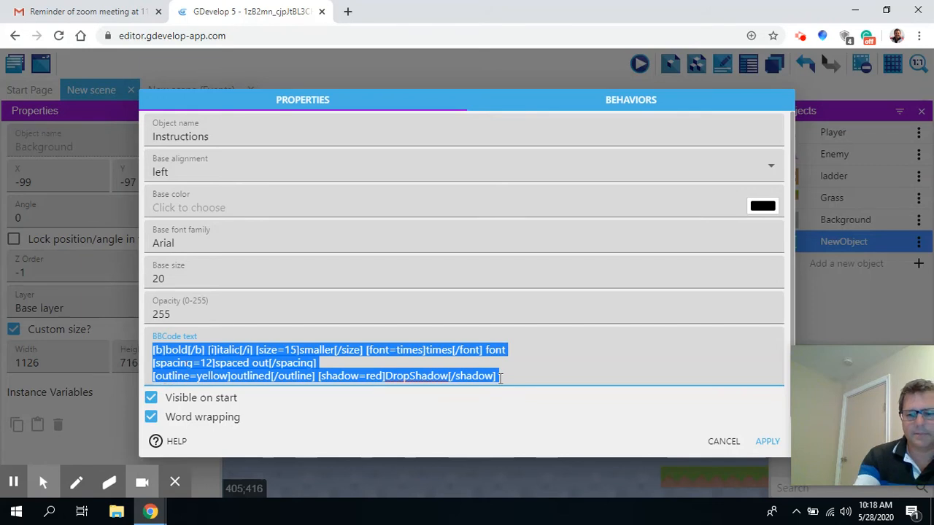
pyautogui.press('BackSpace')
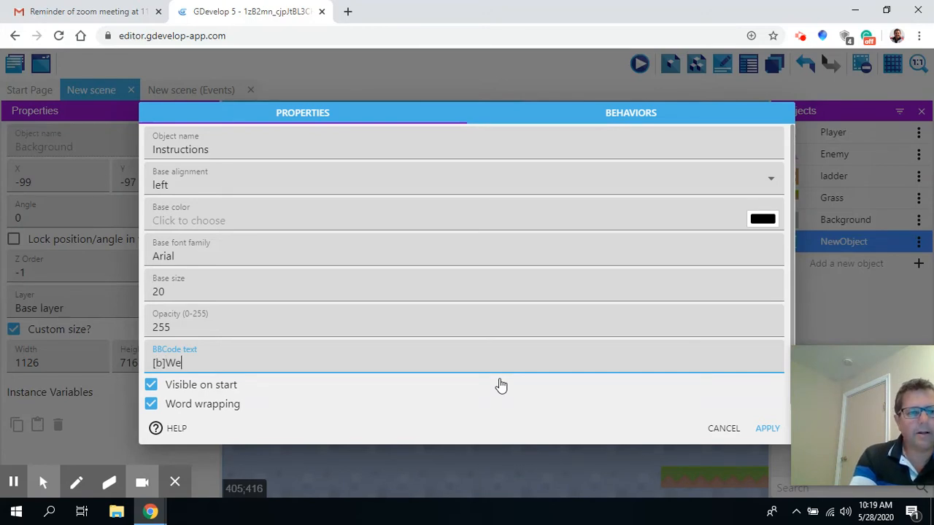
pyautogui.write("Mr. Poy's Platform Game[/b")
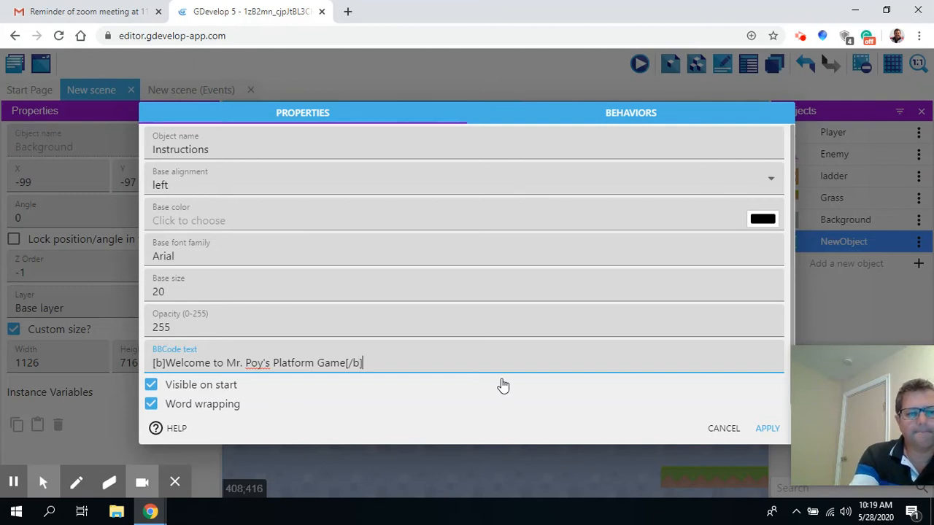
# Add a second line to the BBCode text reading "[i]In this game your goal is to get 20 coins before"
pyautogui.press('Return')
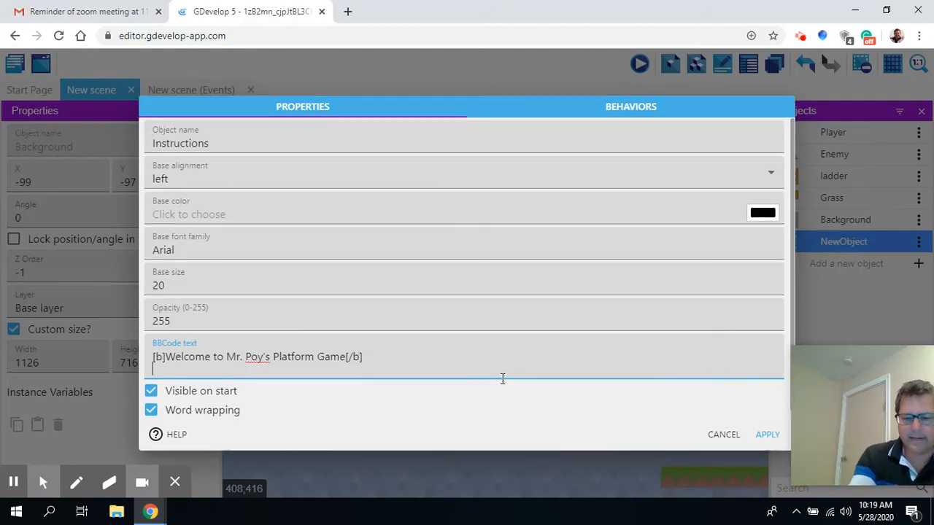
pyautogui.write('[')
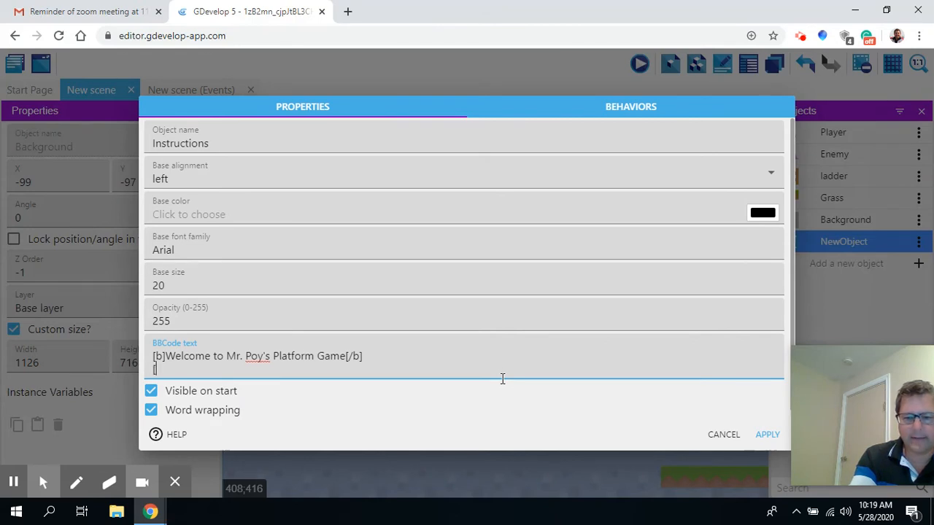
pyautogui.write('i')
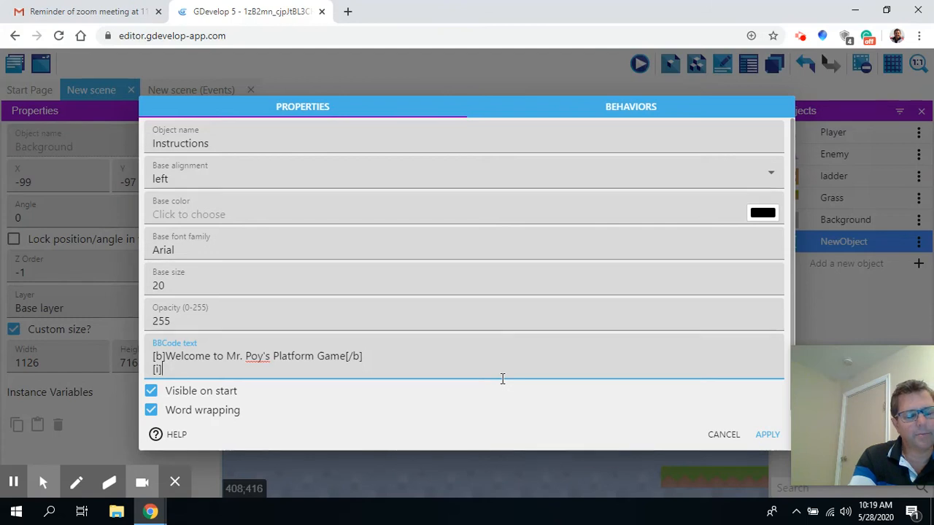
pyautogui.write(']In this')
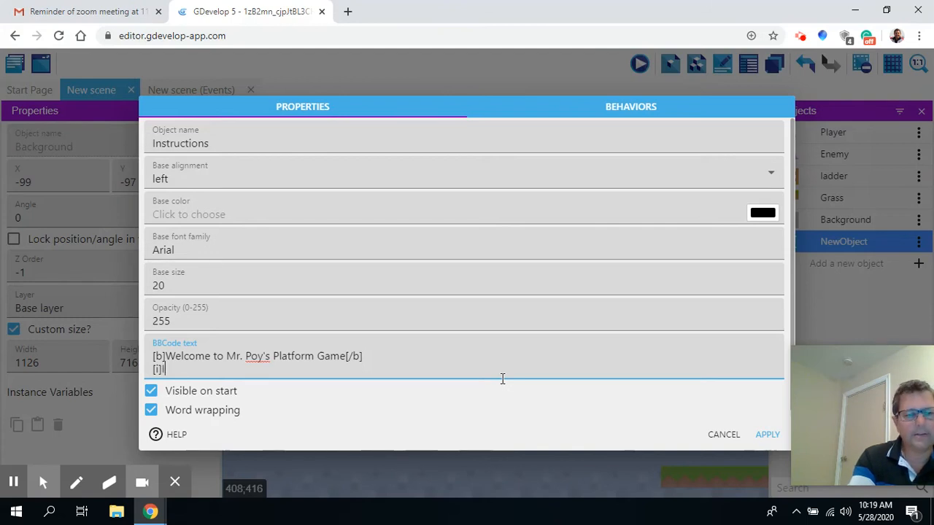
pyautogui.press('BackSpace')
pyautogui.press('BackSpace')
pyautogui.press('BackSpace')
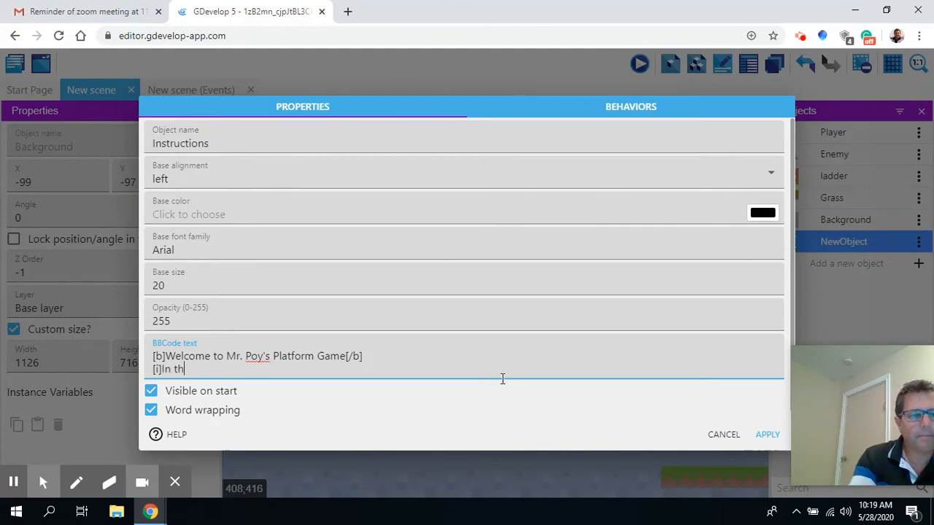
pyautogui.write('is game your g')
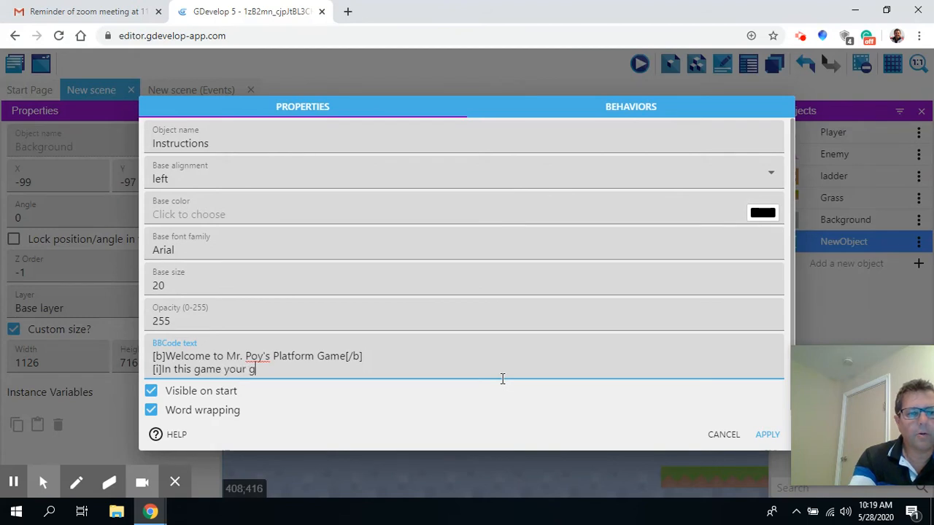
pyautogui.write('oal is to get')
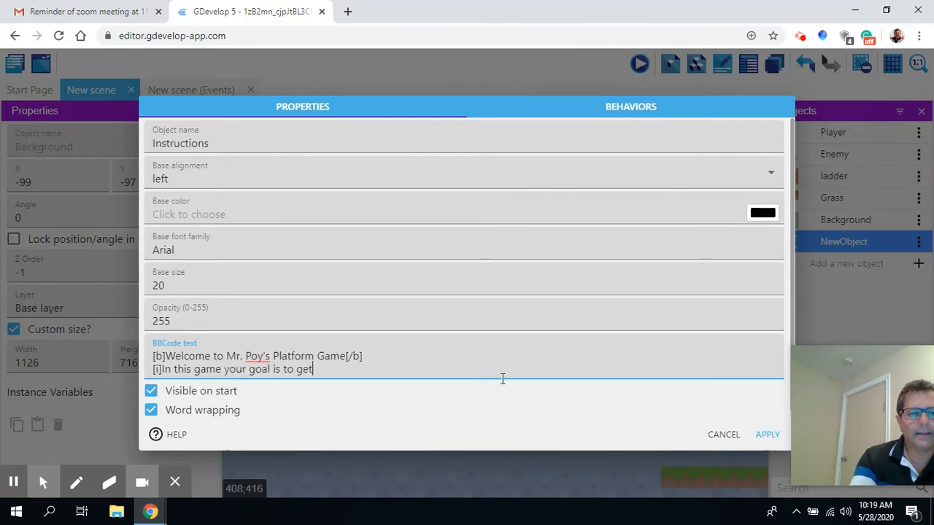
pyautogui.write(' 20 g')
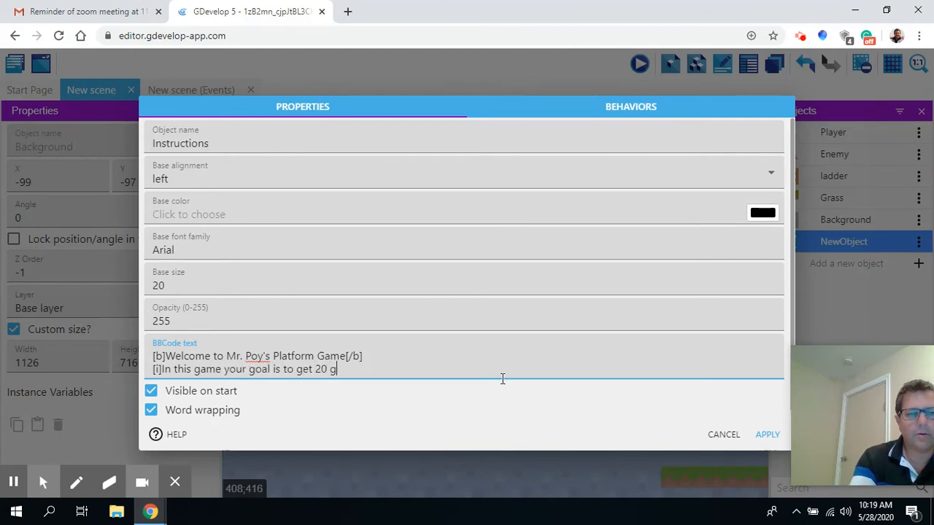
pyautogui.press('BackSpace')
pyautogui.write('coins bef')
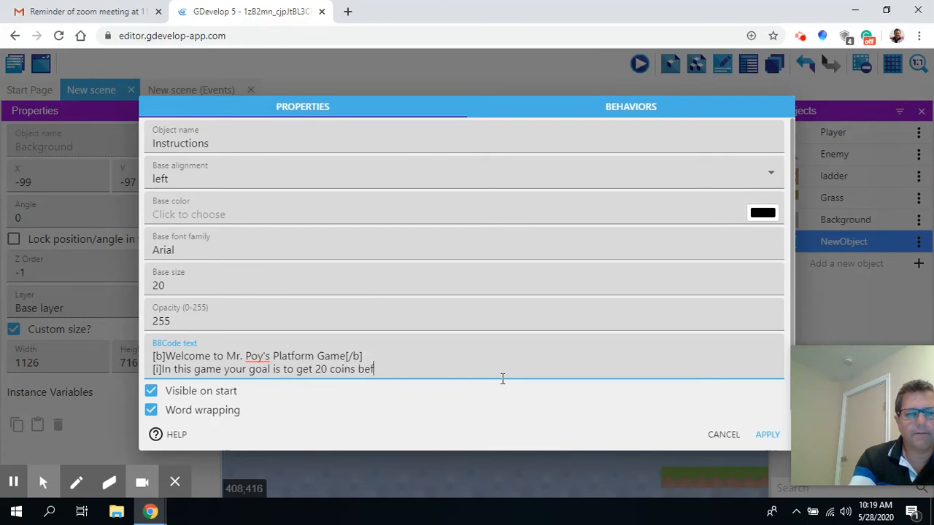
pyautogui.write('ore')
# Add a third line reading "you can advance to the next level. Use the Left/Right/Up/Down keys to"
pyautogui.press('Return')
pyautogui.write('you can')
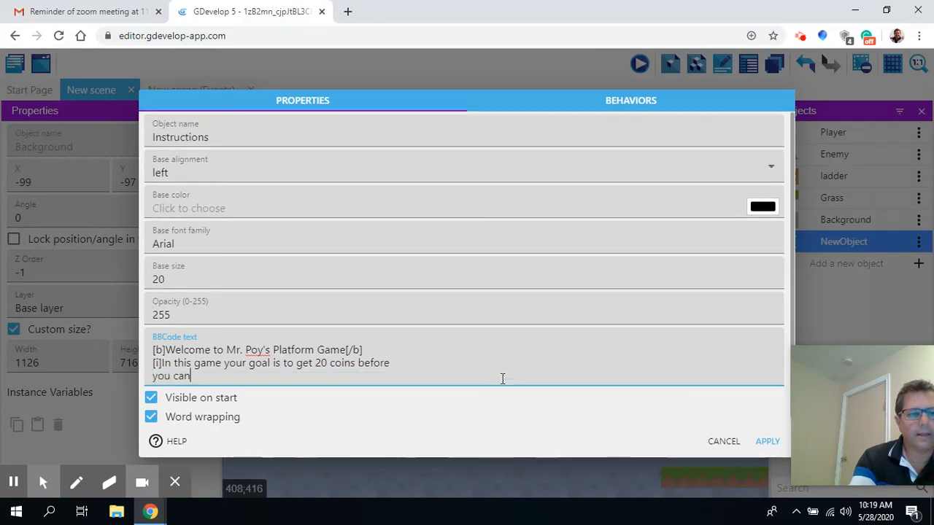
pyautogui.write(' advance to t')
pyautogui.write('he n')
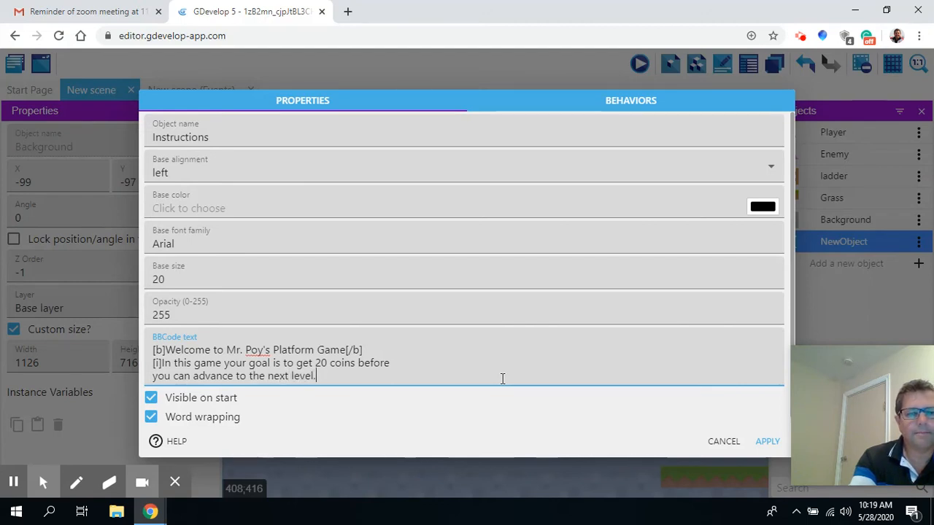
pyautogui.write('ext level. ')
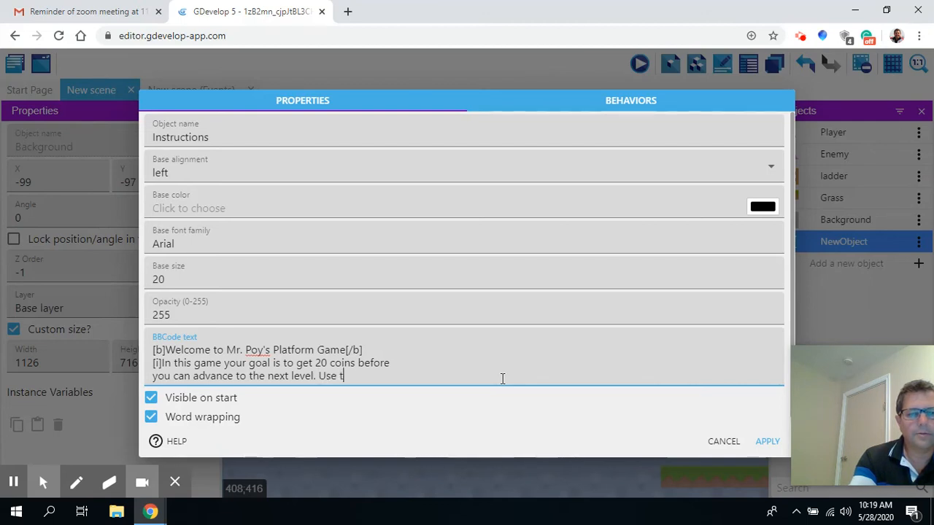
pyautogui.write('Use the le')
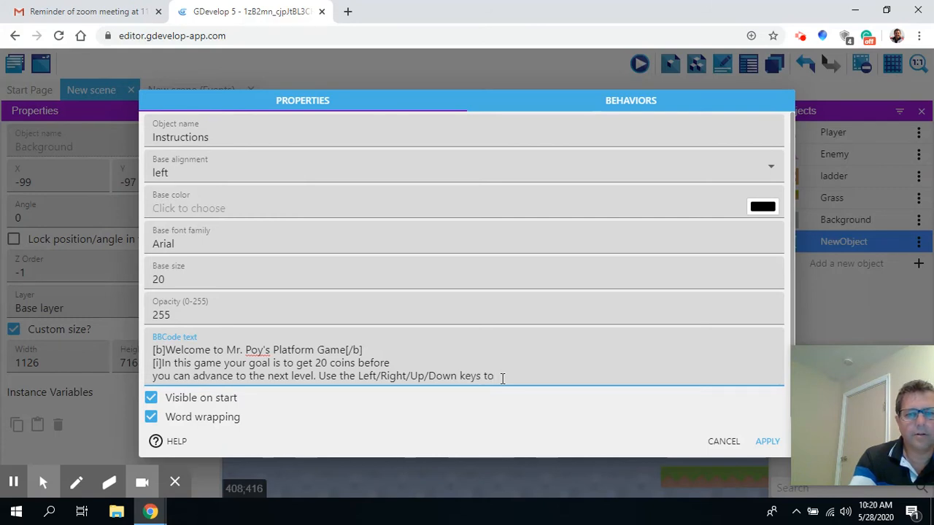
# Finish the BBCode text with the line "move. Press the Space to jump![i]" and apply the Instructions object's properties
pyautogui.write('move.  Press the Space to jump![i')
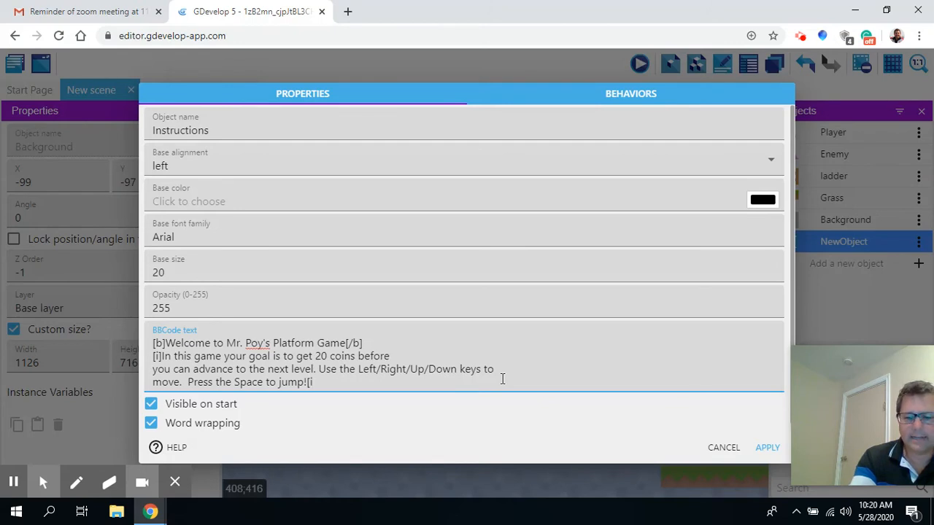
pyautogui.write(']')
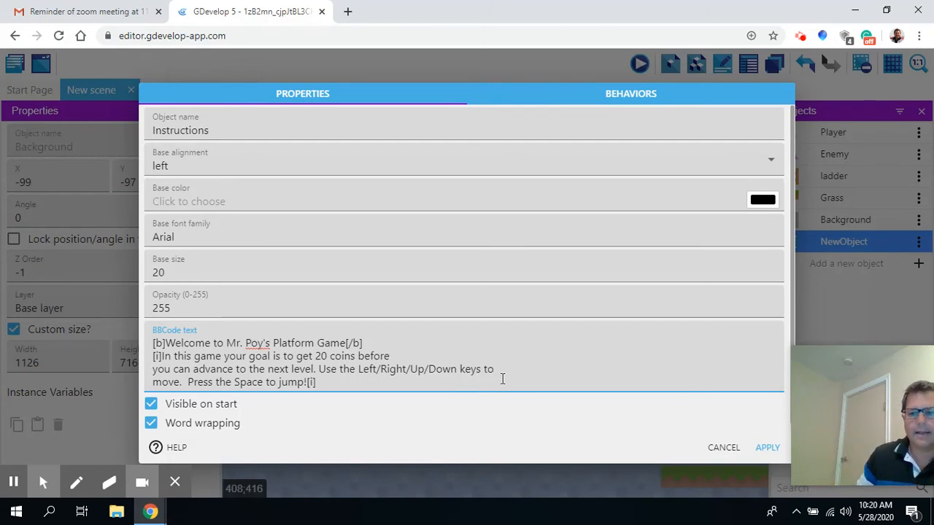
pyautogui.click(767, 448)
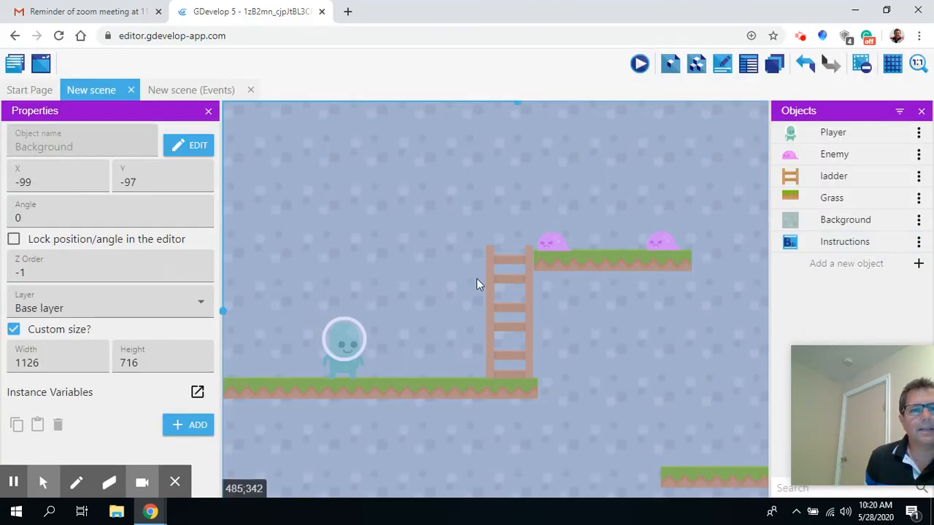
# Place an Instructions instance in the scene above the Player, at about X 46, Y 64
pyautogui.moveTo(789, 242); pyautogui.dragTo(539, 237)
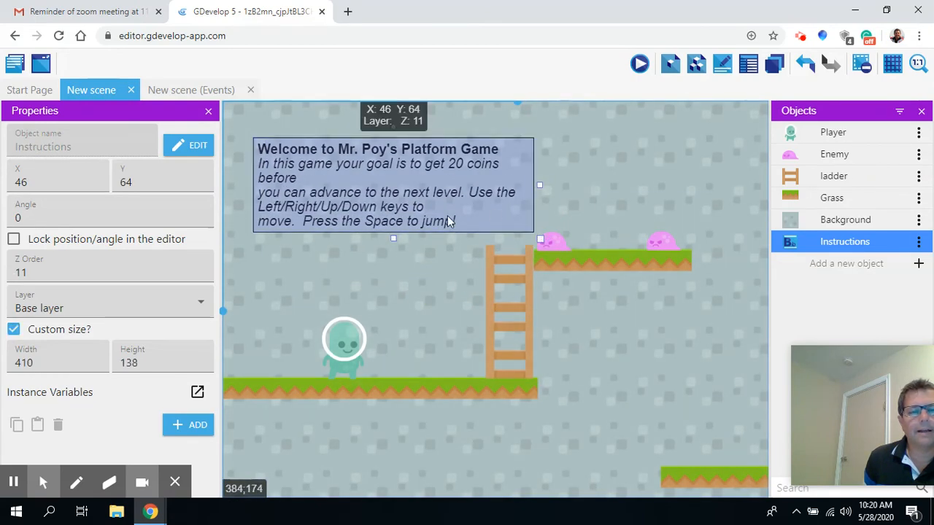
# Insert a blank line below the bold welcome title in the Instructions object's BBCode text and apply it
pyautogui.doubleClick(815, 251)
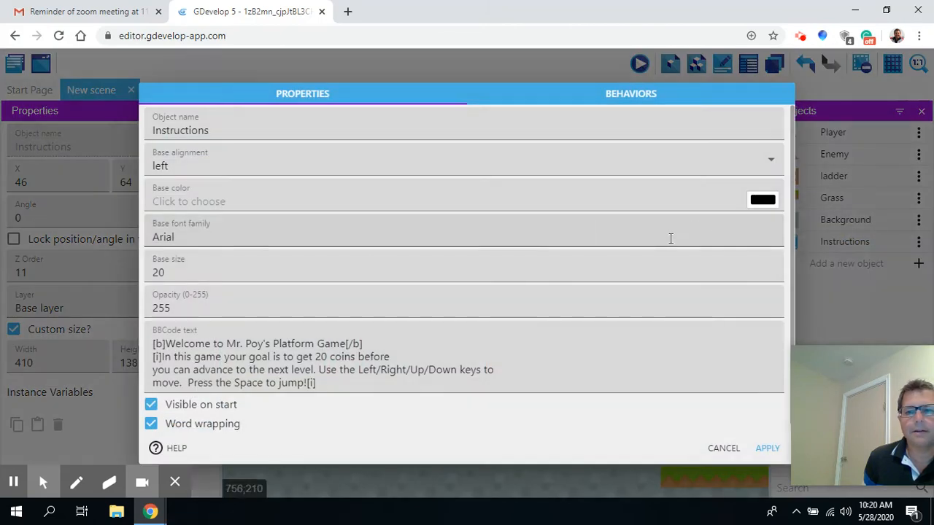
pyautogui.click(377, 343)
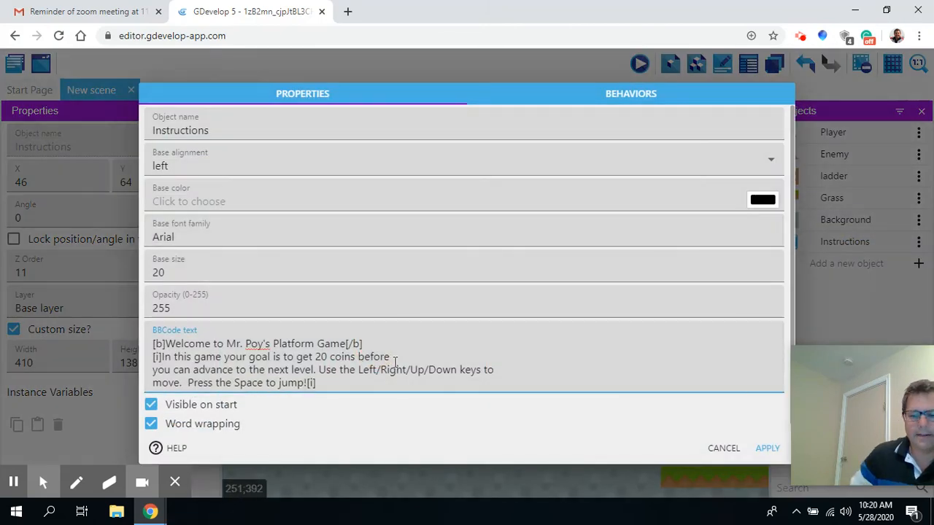
pyautogui.press('Return')
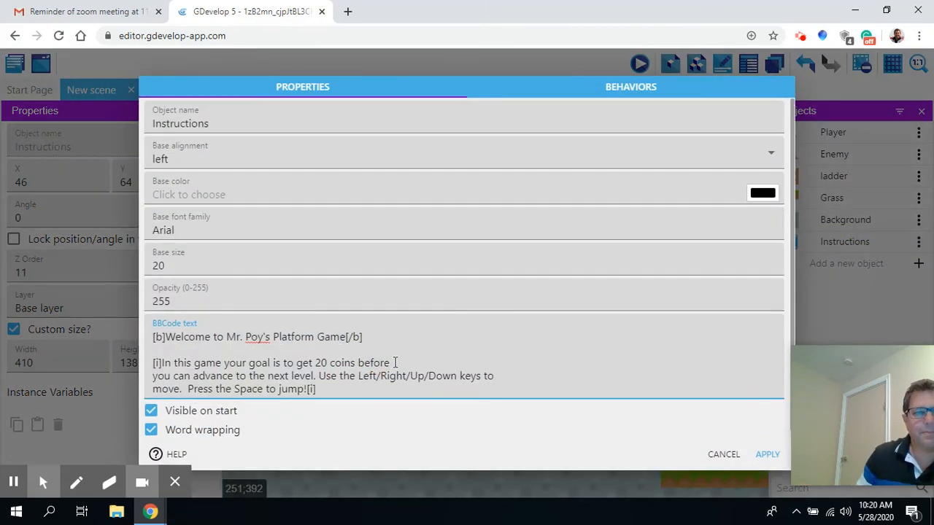
pyautogui.click(767, 454)
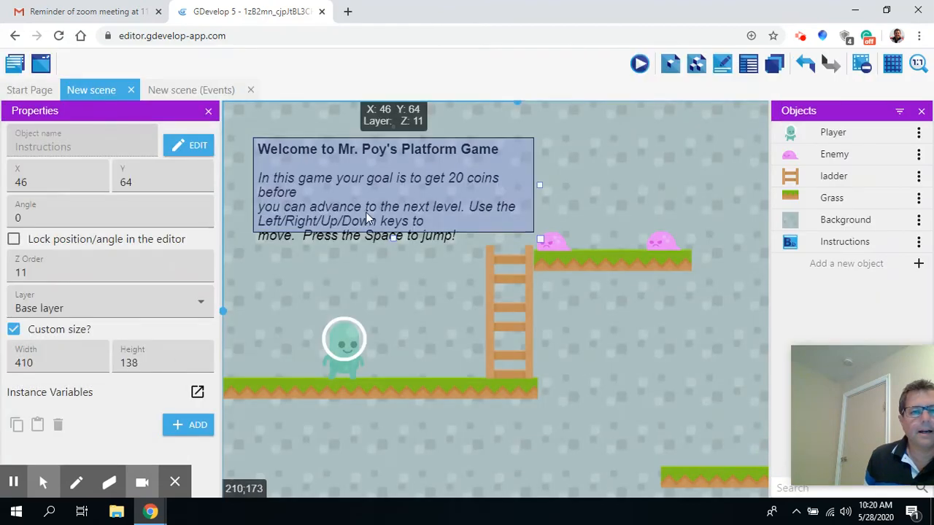
# Reposition the Instructions instance to about X 122, Y 44 and widen it to about 594
pyautogui.moveTo(361, 210); pyautogui.dragTo(337, 204)
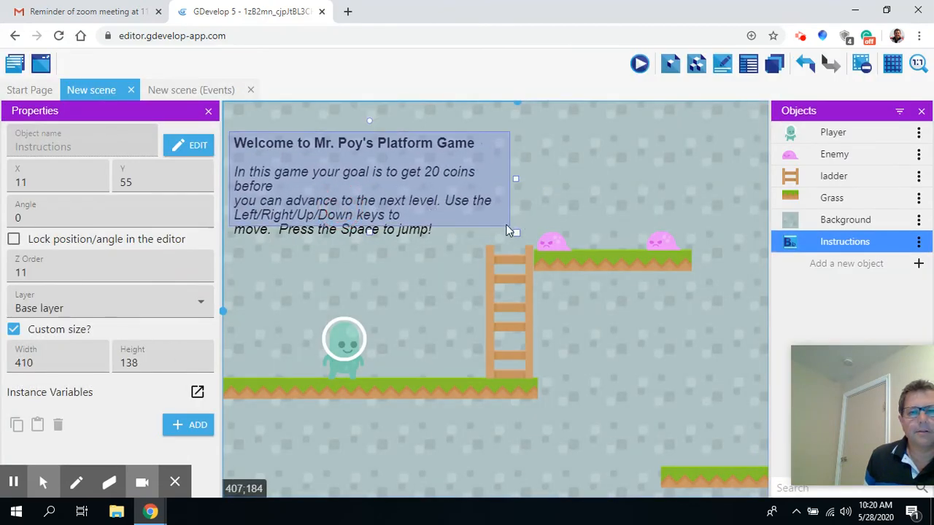
pyautogui.moveTo(516, 232); pyautogui.dragTo(677, 232)
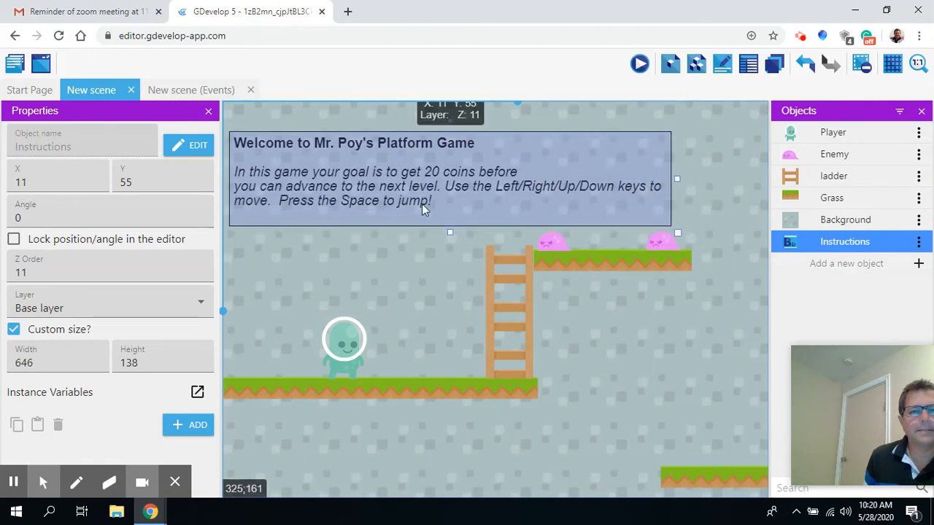
pyautogui.moveTo(422, 203); pyautogui.dragTo(491, 194)
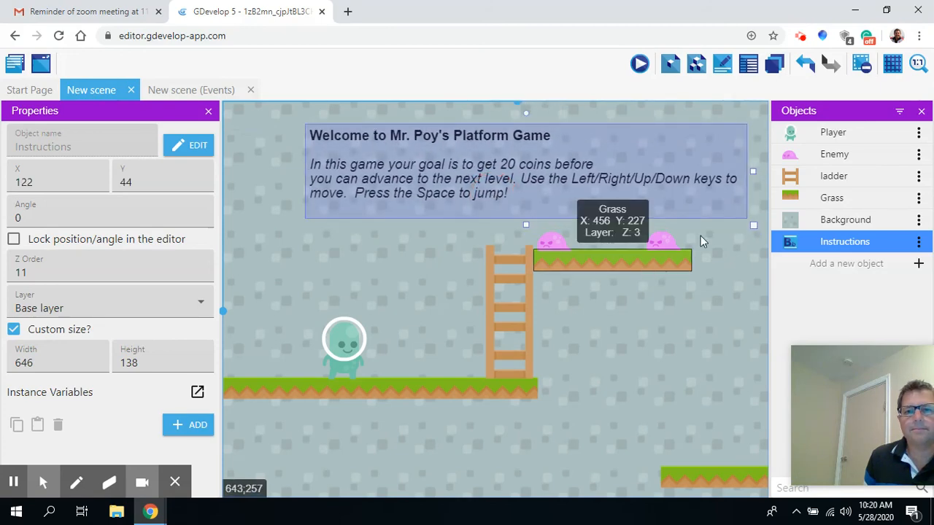
pyautogui.moveTo(752, 173); pyautogui.dragTo(713, 180)
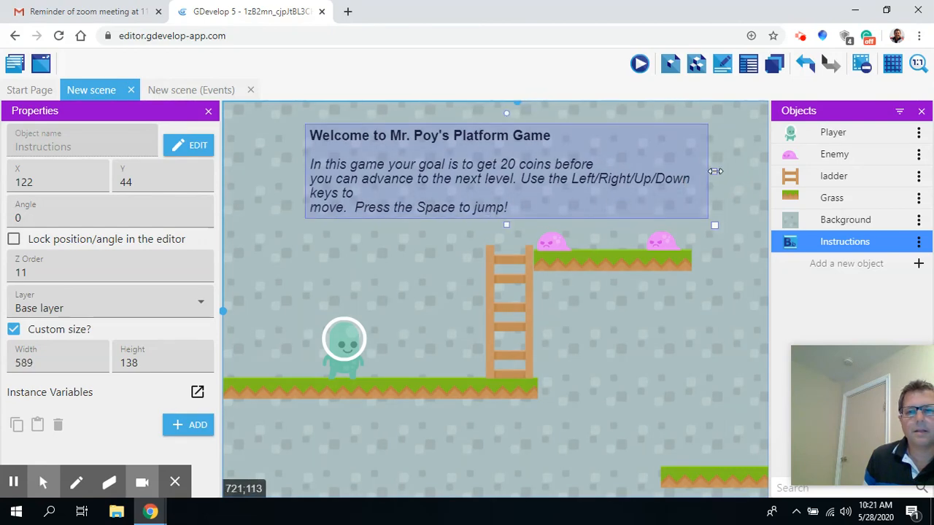
pyautogui.moveTo(715, 173); pyautogui.dragTo(723, 183)
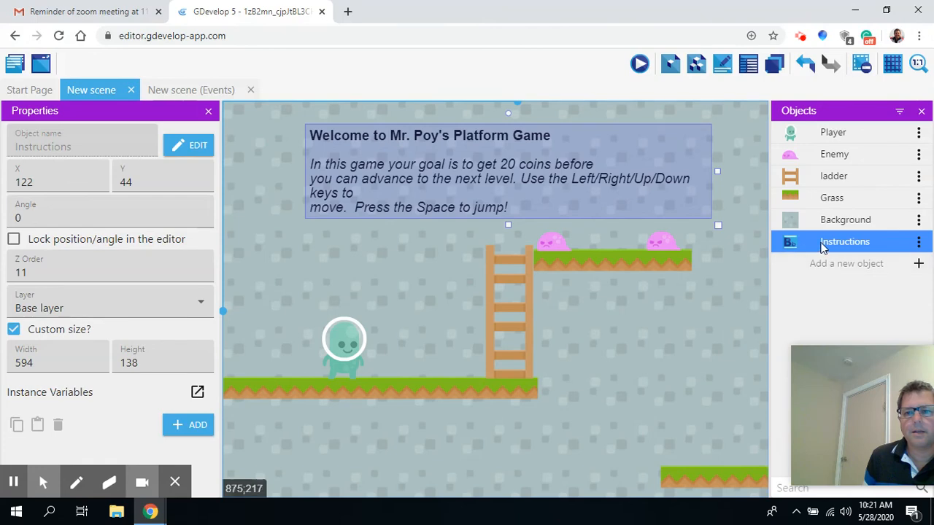
# Remove the line break before "move." in the Instructions object's BBCode text and apply the change
pyautogui.click(822, 244)
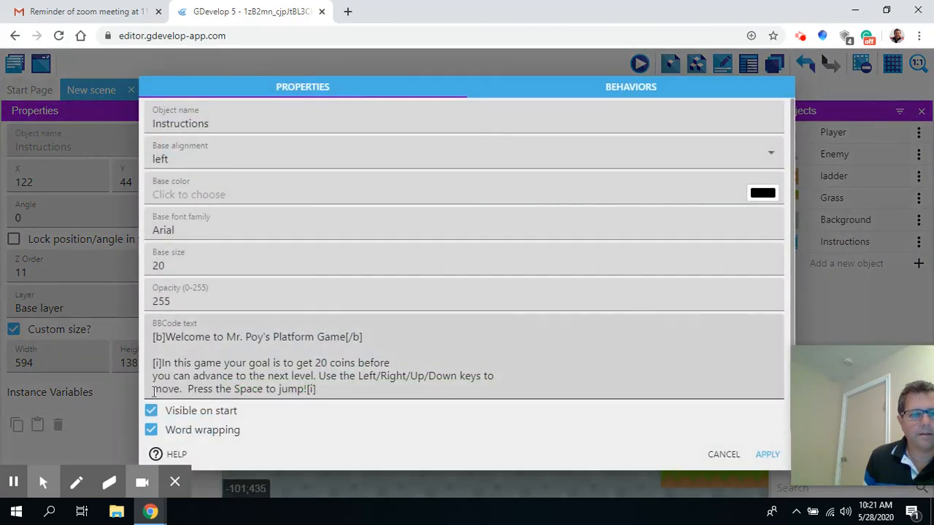
pyautogui.click(154, 392)
pyautogui.press('BackSpace')
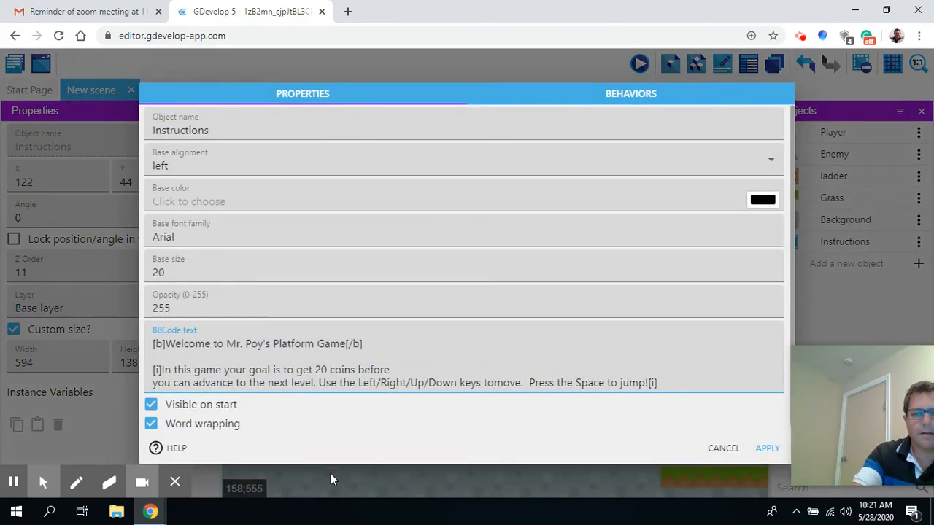
pyautogui.click(765, 449)
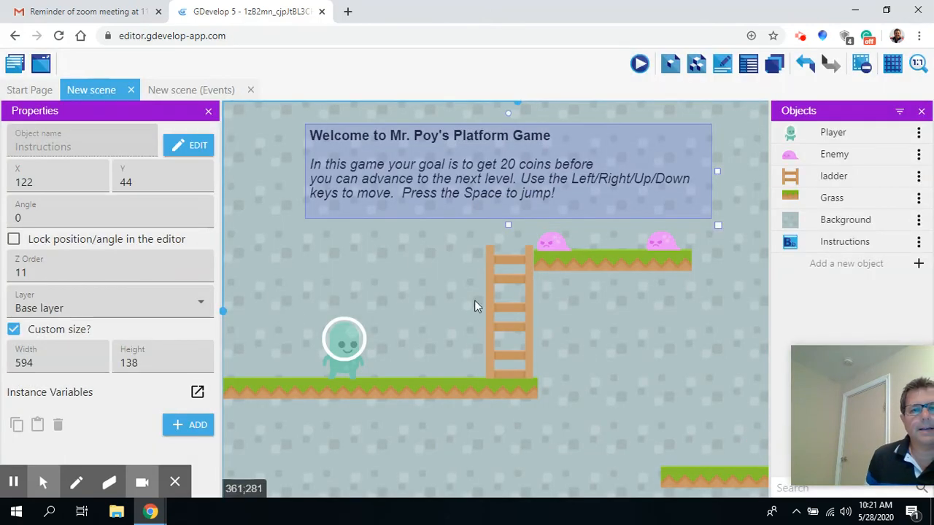
# Move the Player along the grass towards the ladder, to about X 243, Y 326
pyautogui.moveTo(332, 345); pyautogui.dragTo(406, 345)
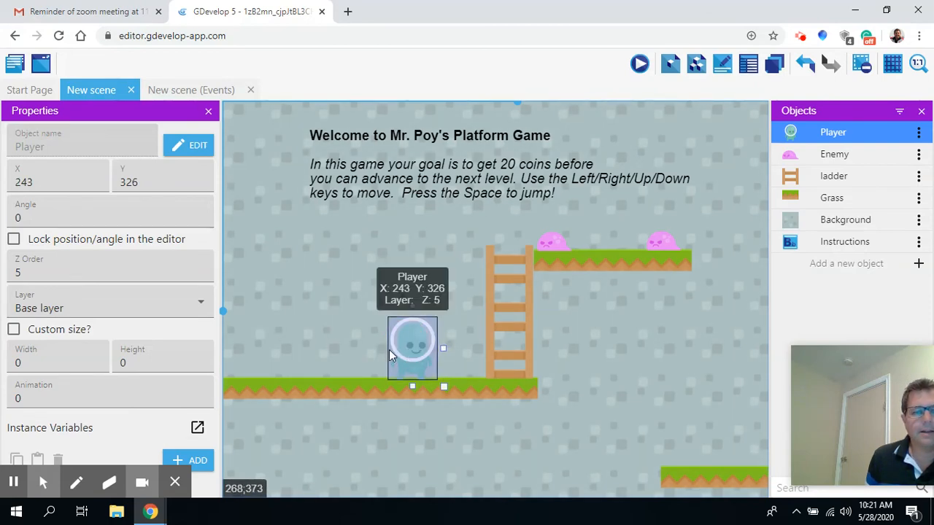
# Create a Text object reading "Click player to begin --->" and place it in the scene so its arrow points at the Player
pyautogui.click(918, 264)
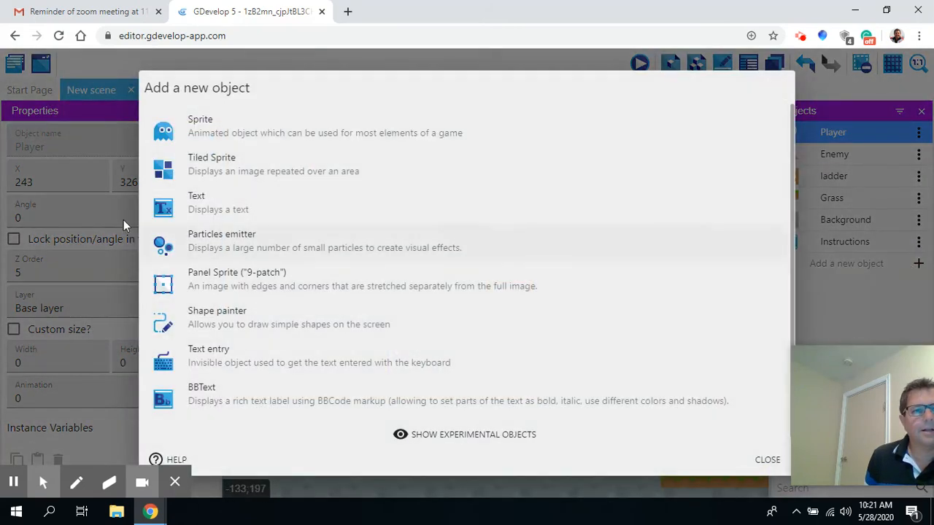
pyautogui.click(194, 204)
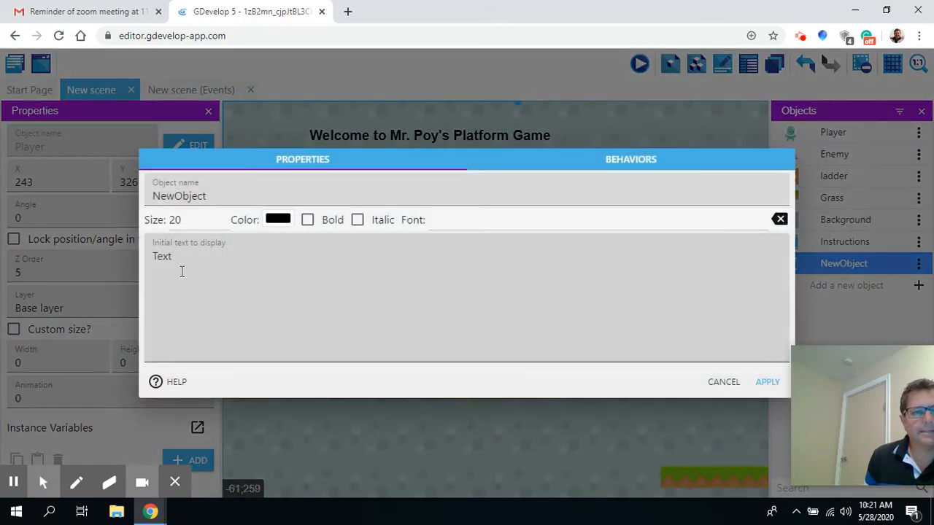
pyautogui.click(168, 258)
pyautogui.moveTo(169, 259); pyautogui.dragTo(114, 261)
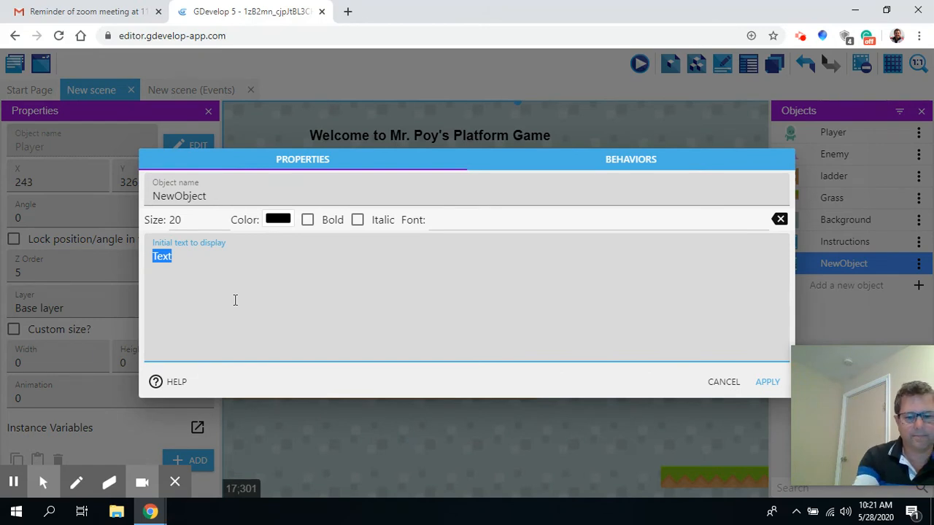
pyautogui.write('Click player to begin --->')
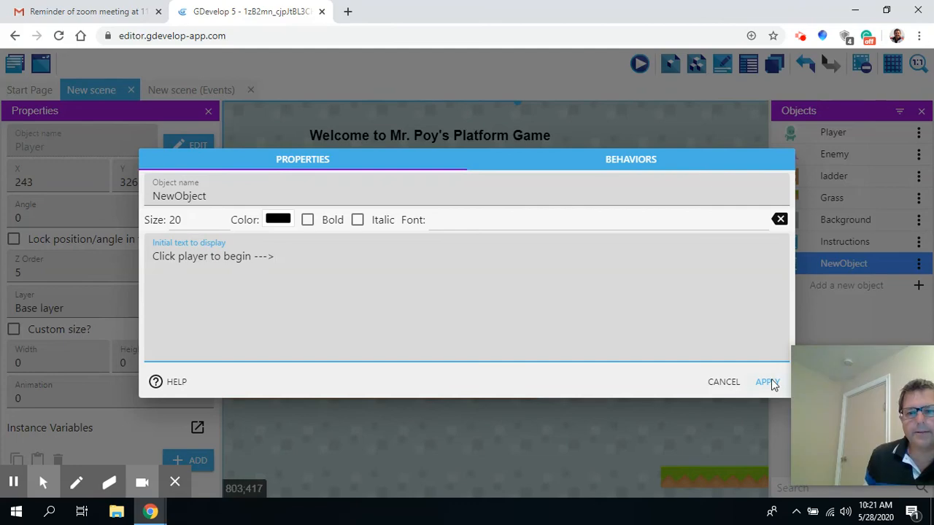
pyautogui.click(768, 381)
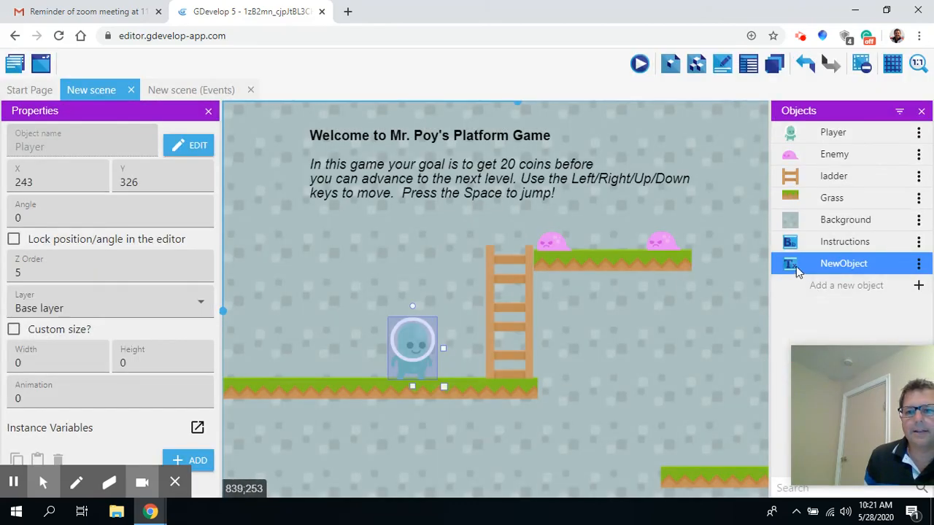
pyautogui.moveTo(794, 265); pyautogui.dragTo(240, 344)
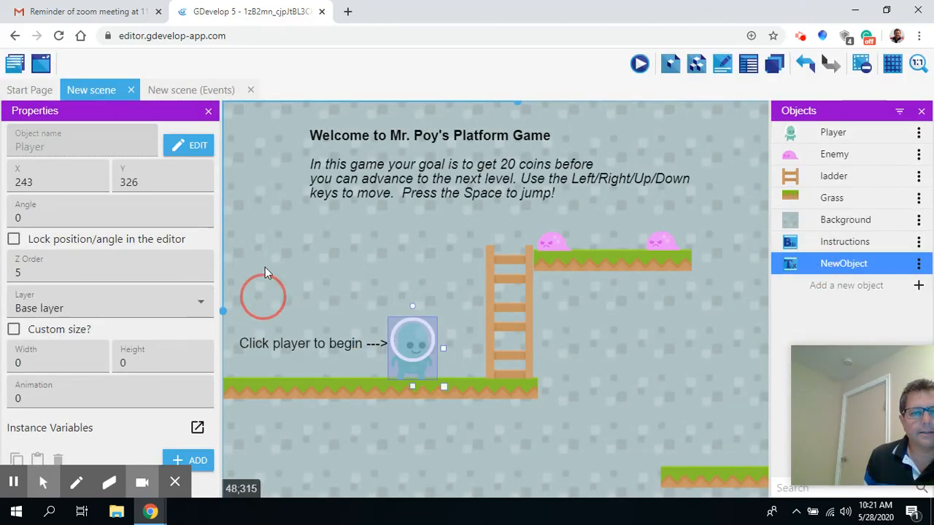
pyautogui.click(325, 288)
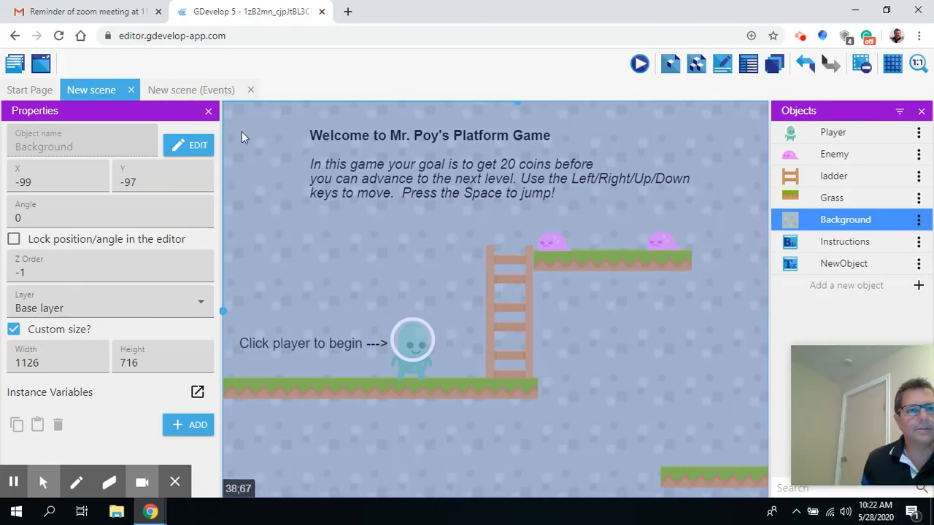
# Add a first event to the scene's events with the condition that the cursor/touch is on Player
pyautogui.click(175, 91)
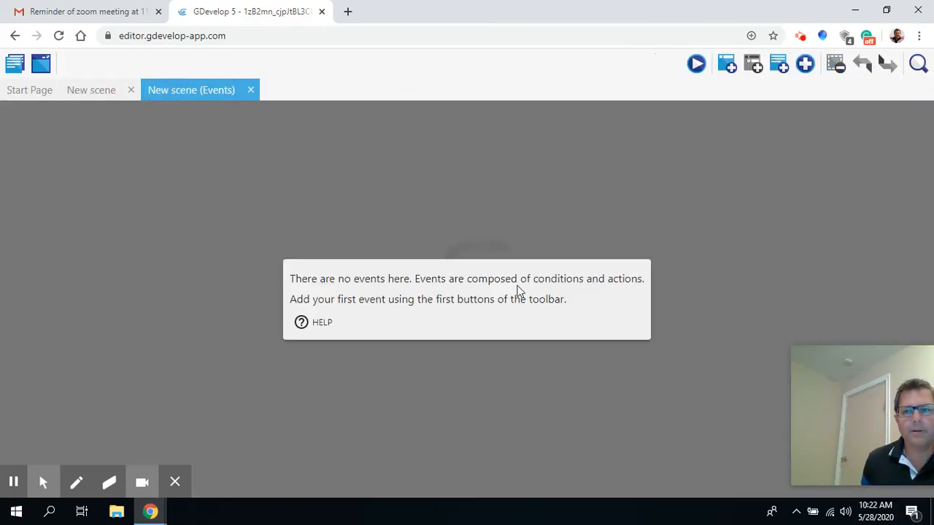
pyautogui.click(724, 67)
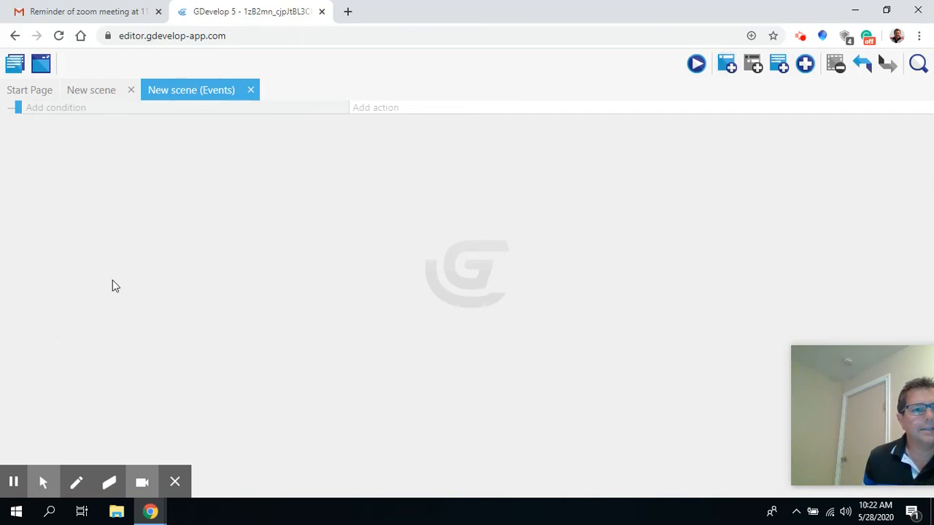
pyautogui.click(51, 109)
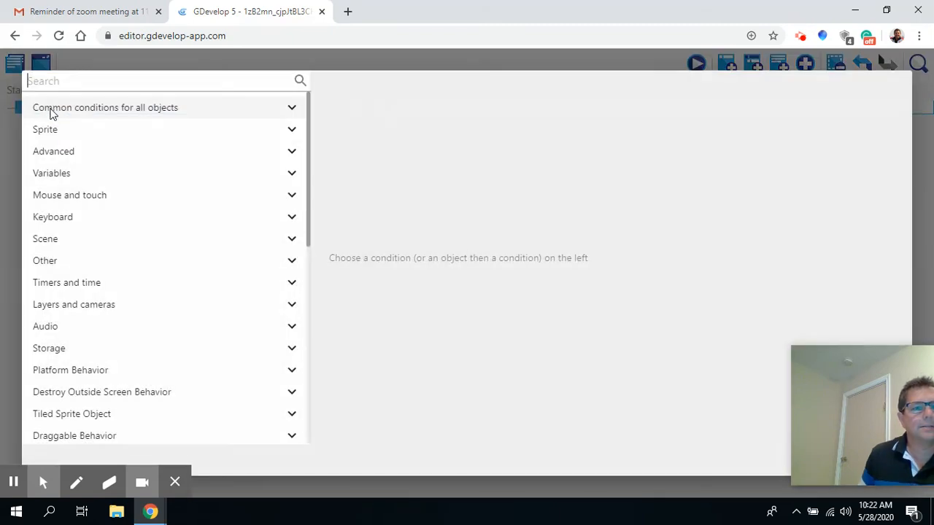
pyautogui.write('curso')
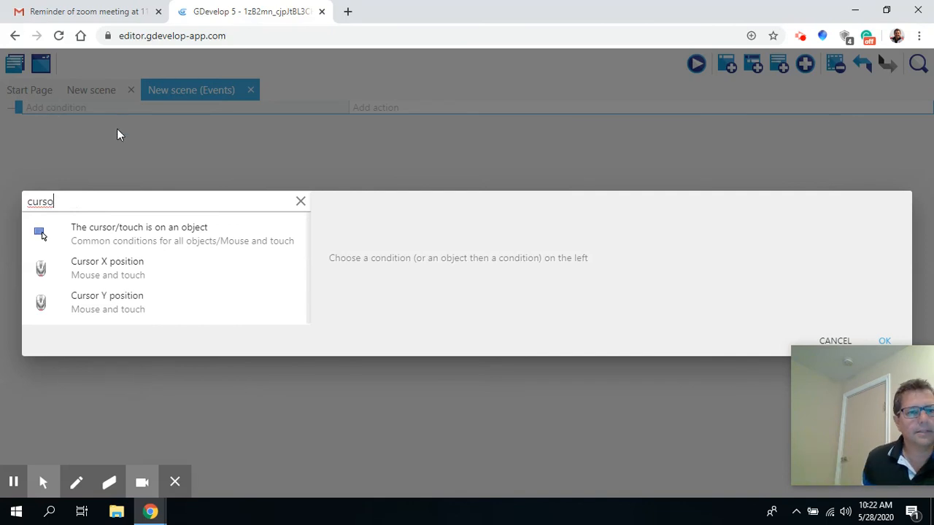
pyautogui.click(158, 241)
pyautogui.click(194, 220)
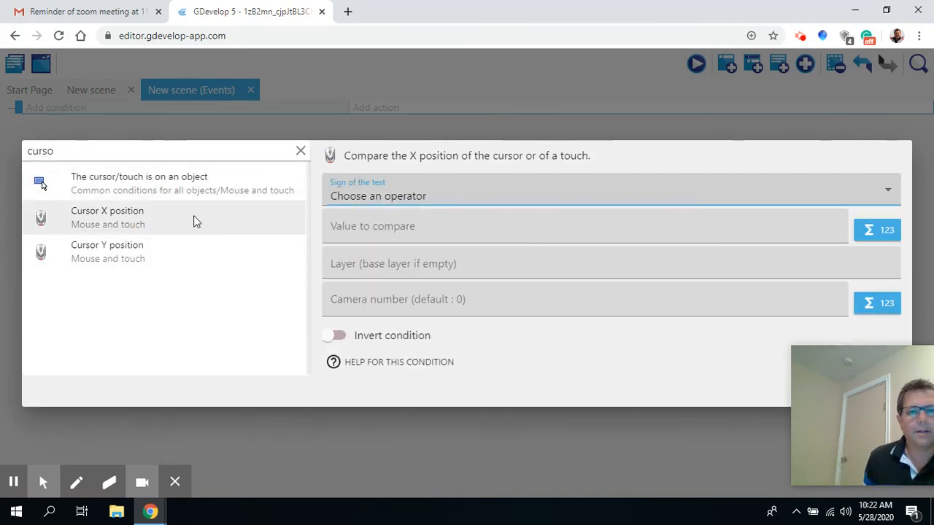
pyautogui.click(129, 183)
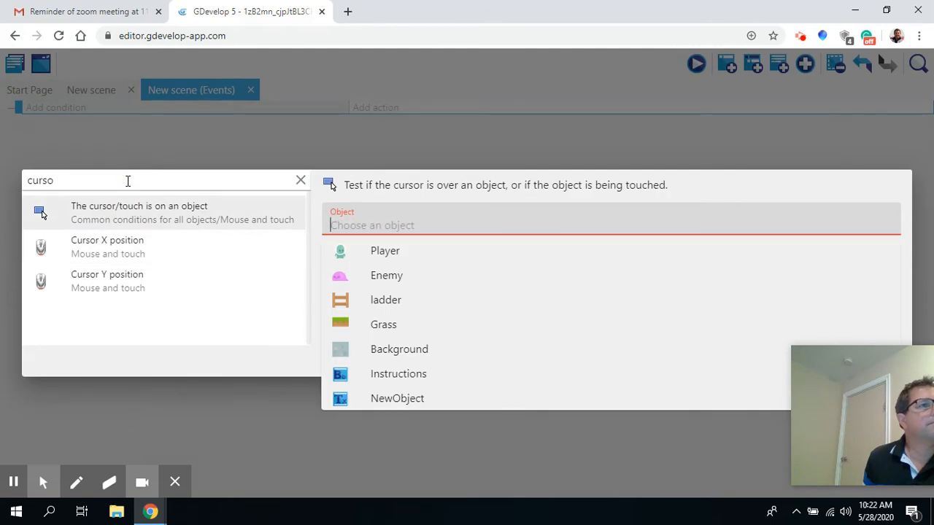
pyautogui.click(385, 256)
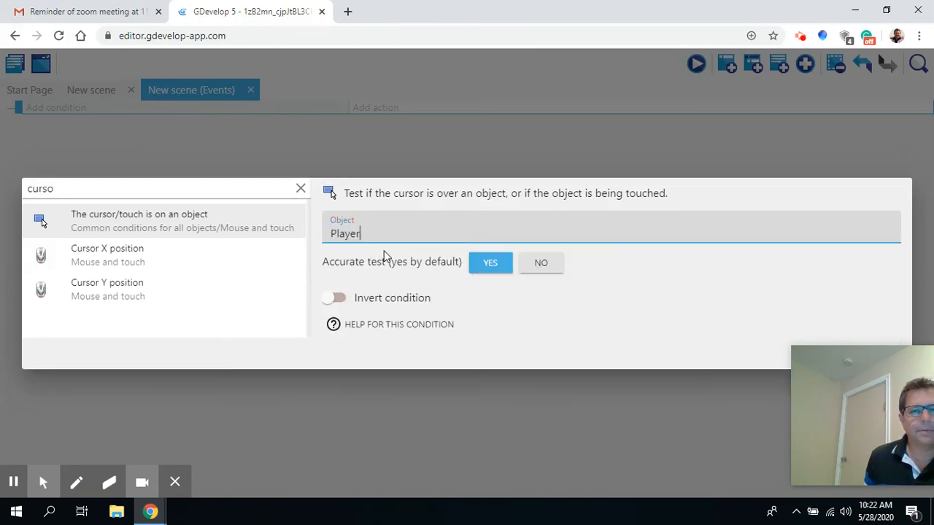
pyautogui.moveTo(864, 358); pyautogui.dragTo(861, 391)
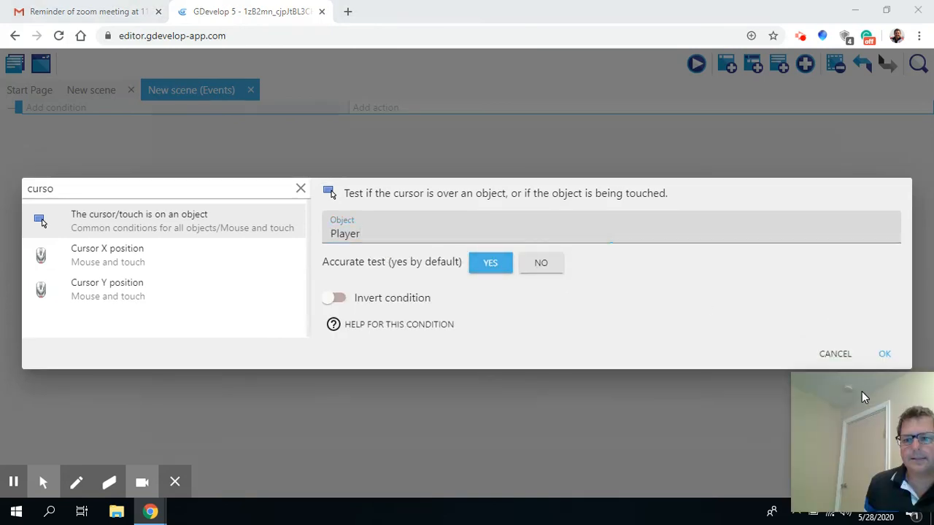
pyautogui.click(883, 350)
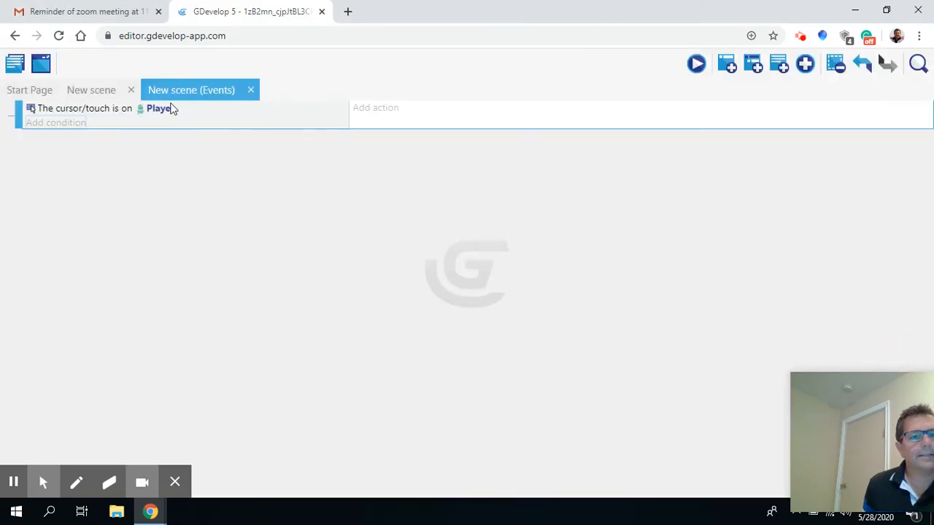
# Add a second condition to the event: Mouse button released, testing the Left (primary) button
pyautogui.click(63, 125)
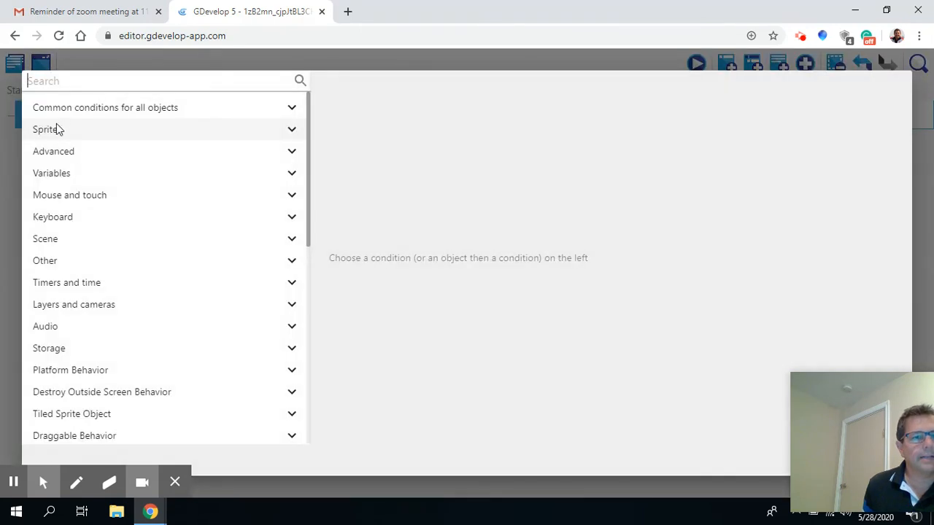
pyautogui.click(57, 198)
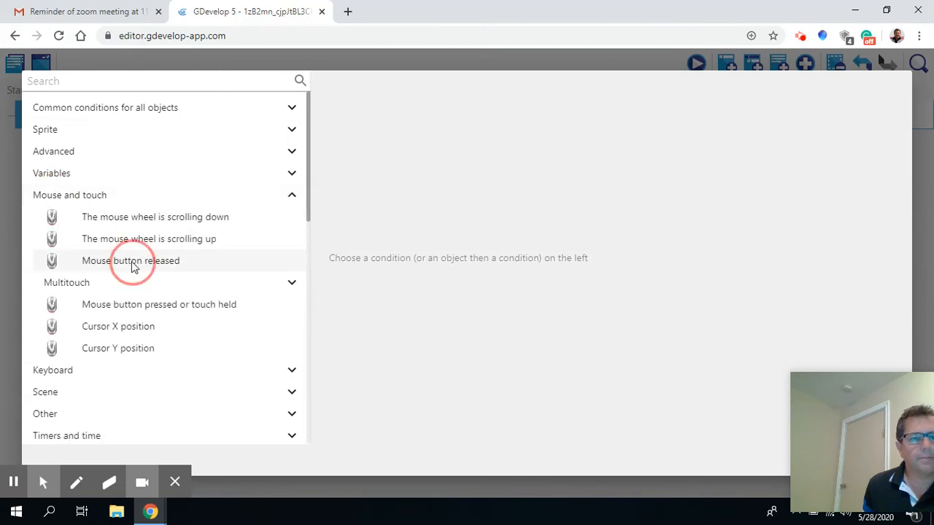
pyautogui.click(134, 266)
pyautogui.click(385, 128)
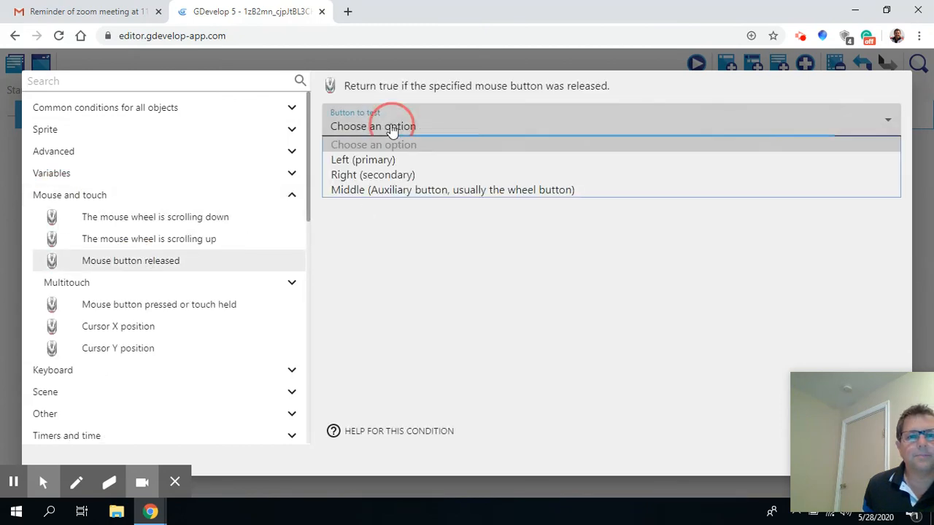
pyautogui.click(372, 162)
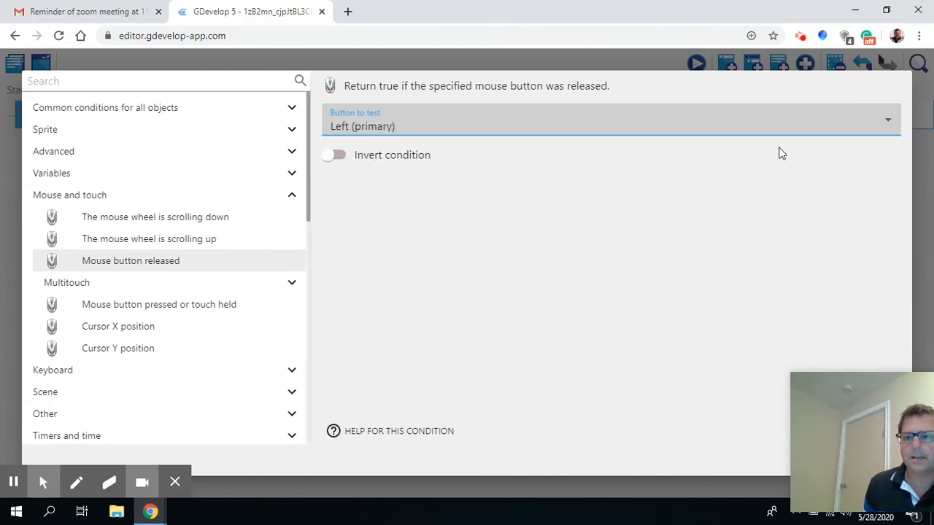
pyautogui.moveTo(836, 410); pyautogui.dragTo(819, 319)
pyautogui.click(884, 460)
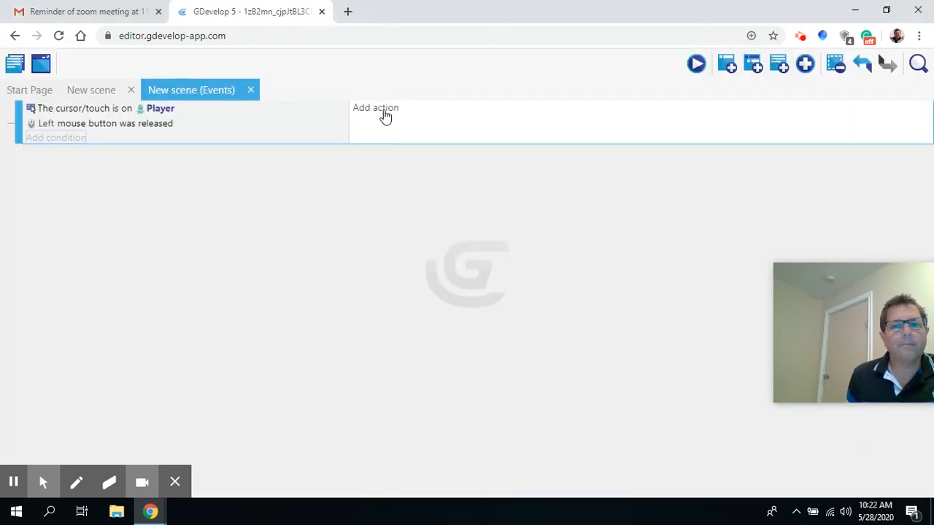
# Add an action to the event that changes the scene to "GameLevel1", leaving other paused scenes running
pyautogui.click(384, 109)
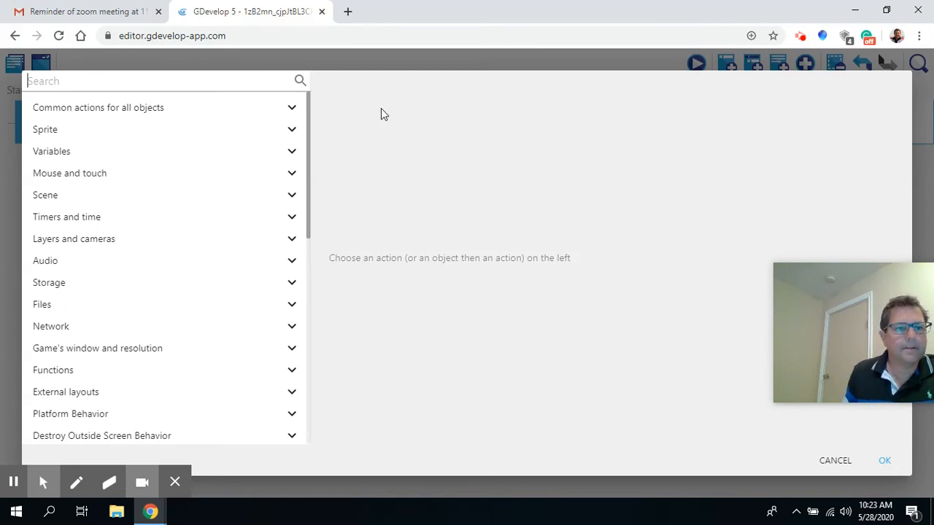
pyautogui.click(291, 195)
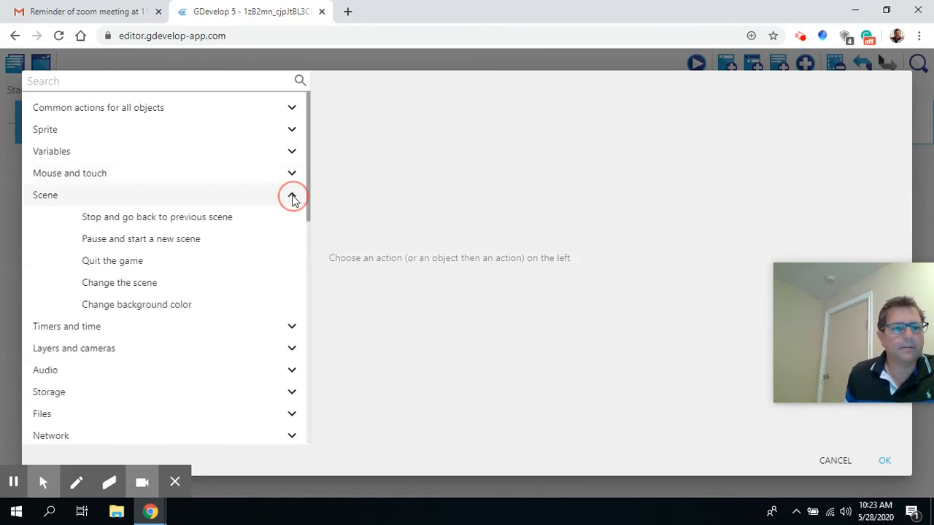
pyautogui.click(113, 288)
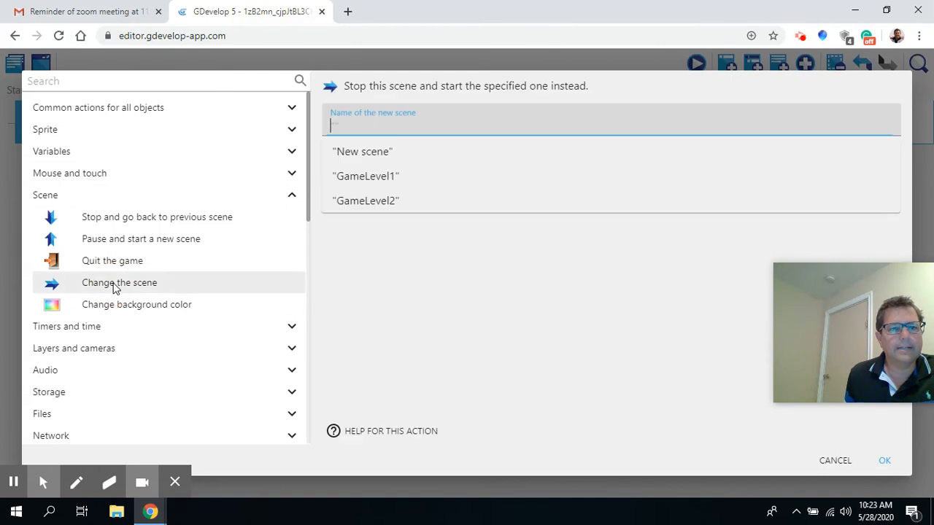
pyautogui.click(379, 180)
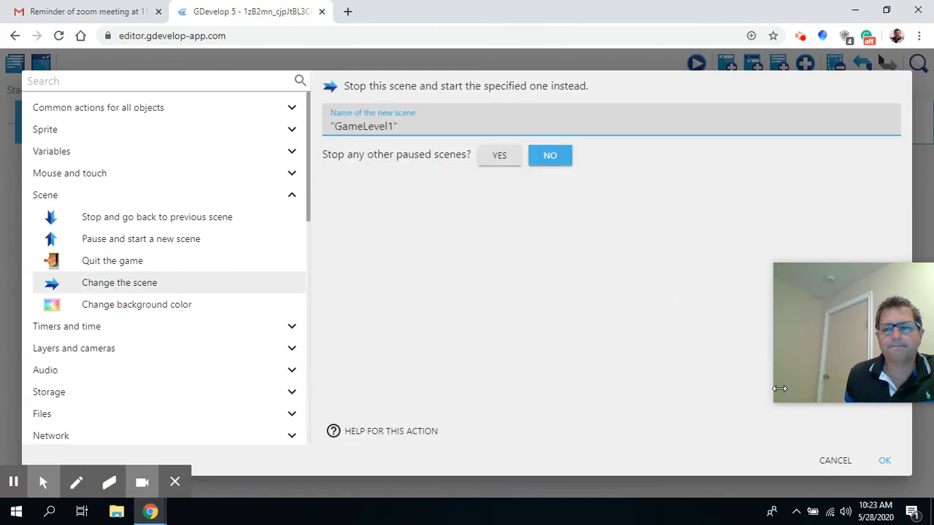
pyautogui.click(890, 463)
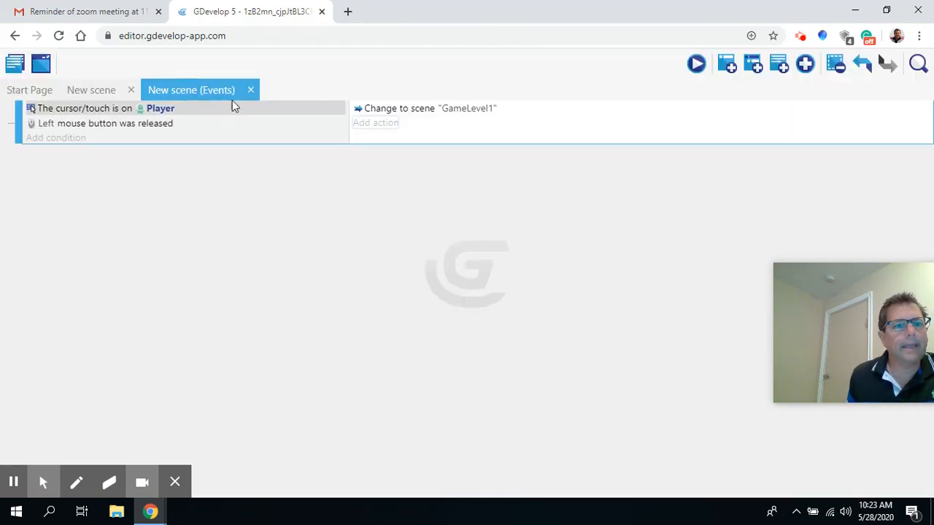
# Save the project as a new file named "Gdevelop 09" in the Computer 10 folder on Google Drive
pyautogui.click(16, 64)
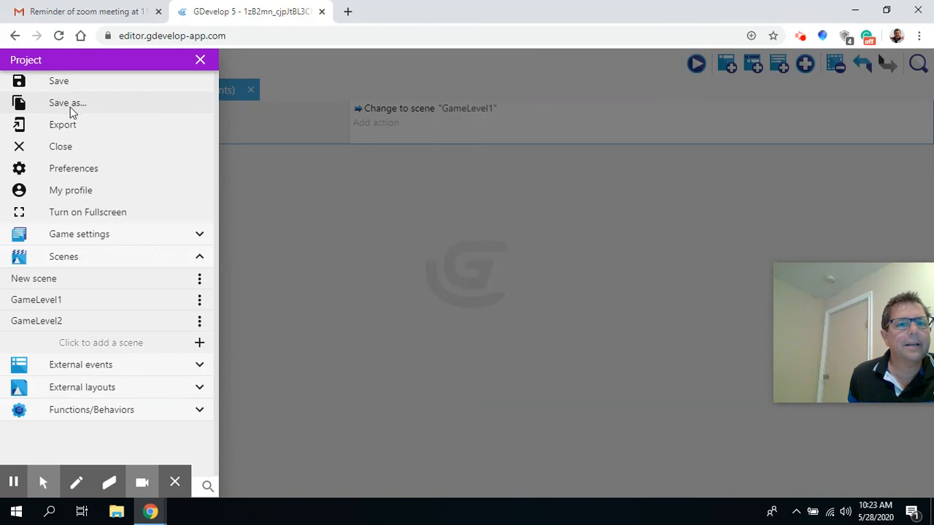
pyautogui.click(69, 108)
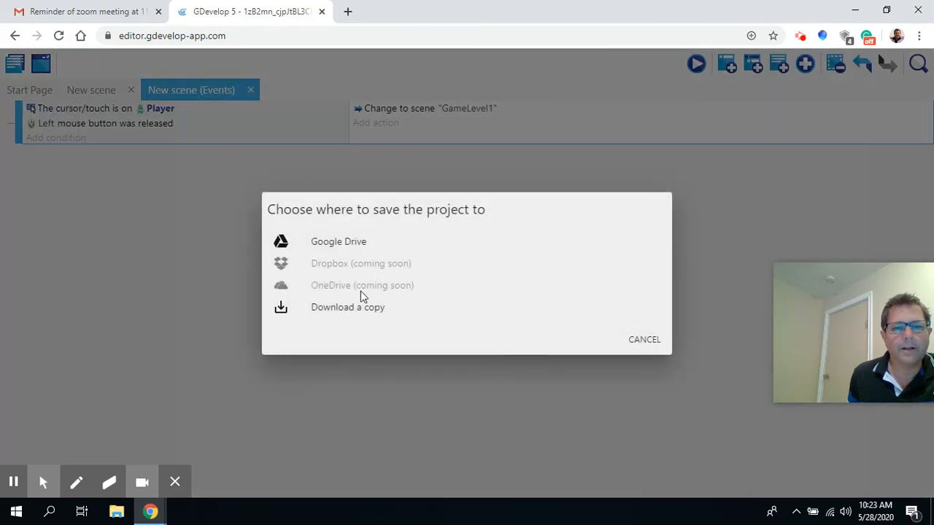
pyautogui.click(328, 246)
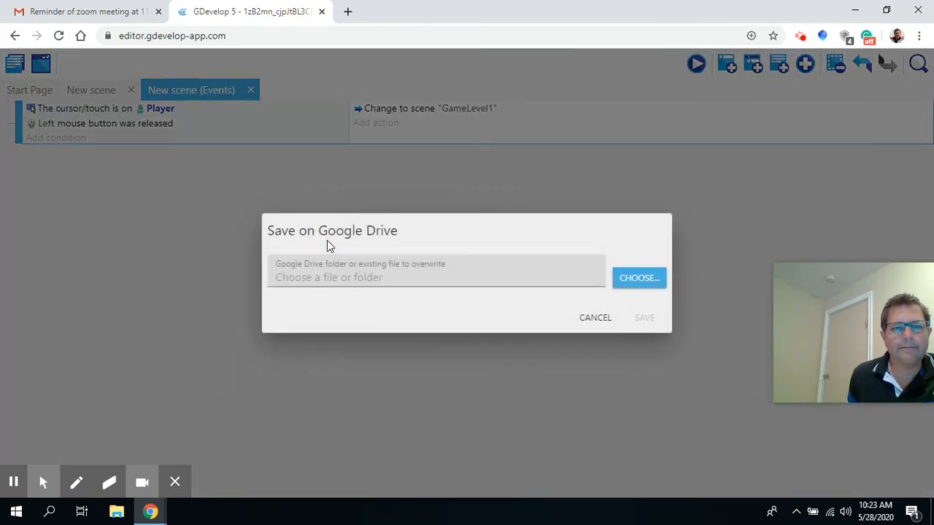
pyautogui.click(636, 278)
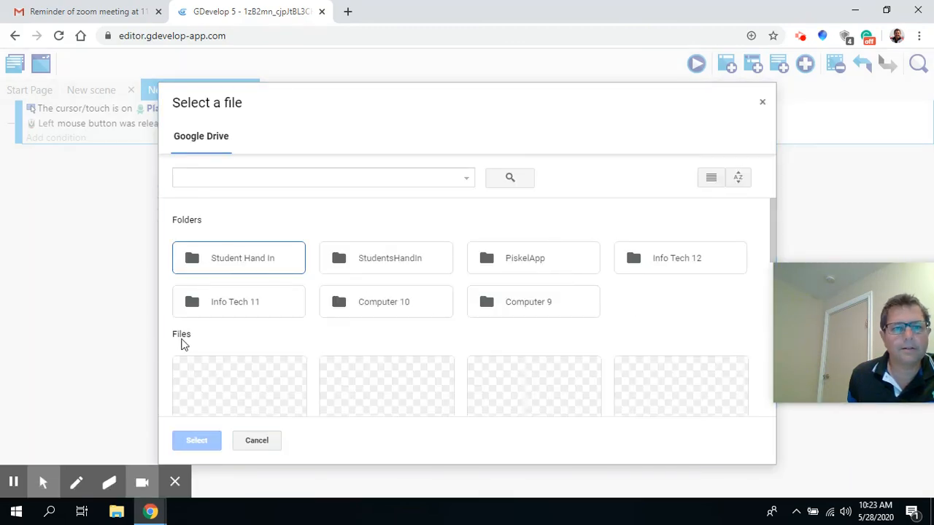
pyautogui.click(397, 308)
pyautogui.click(197, 443)
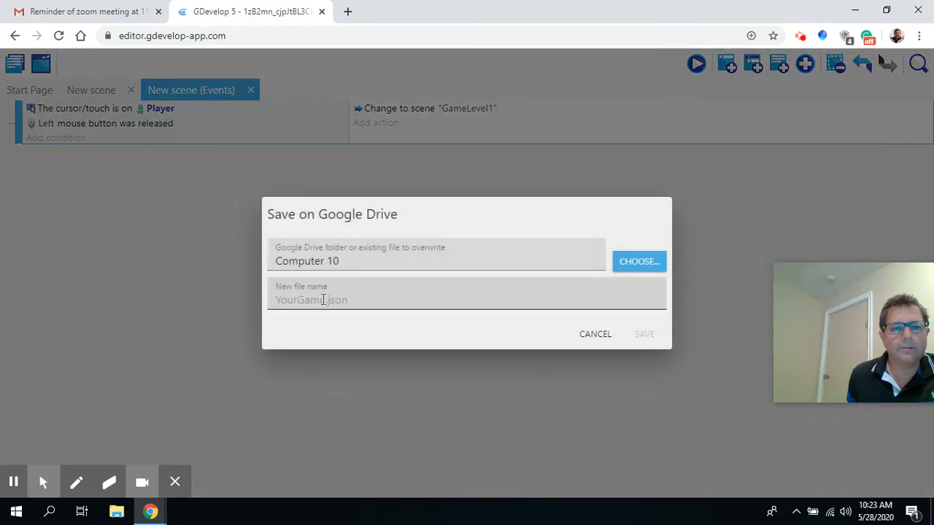
pyautogui.click(321, 298)
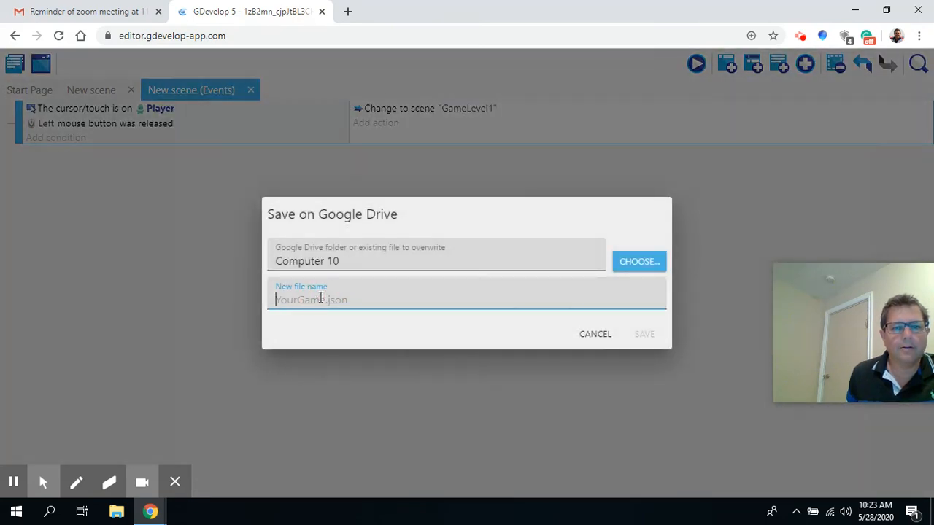
pyautogui.write('Gdevelop 09')
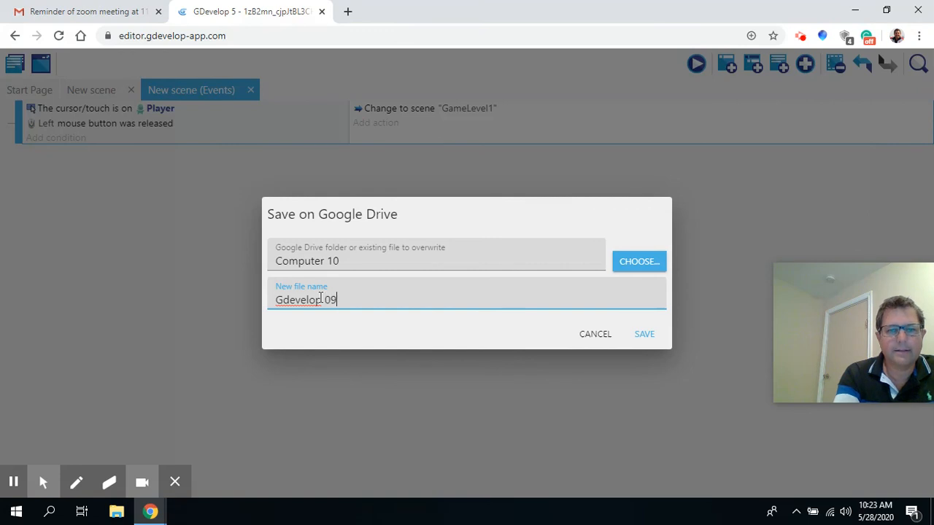
pyautogui.click(644, 335)
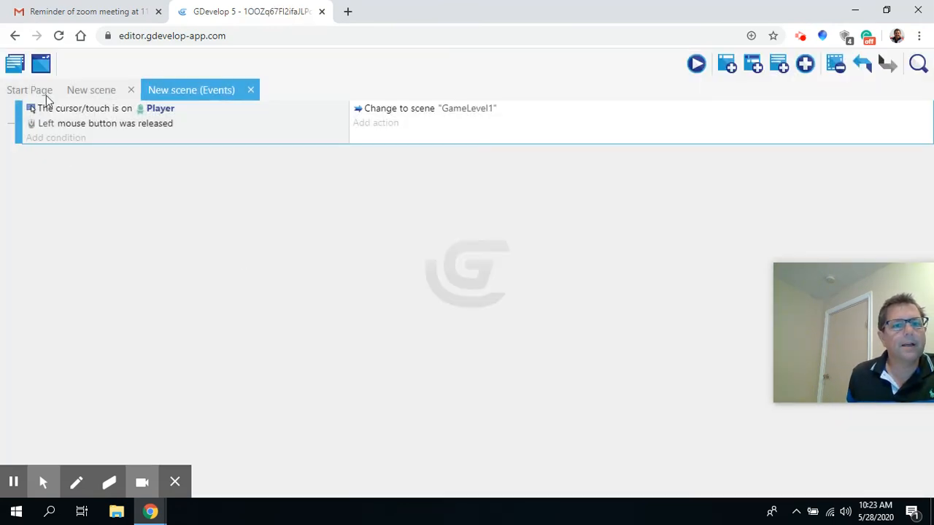
# Preview the start scene, begin the level through the Player character and climb the ladder to the log platform
pyautogui.click(696, 64)
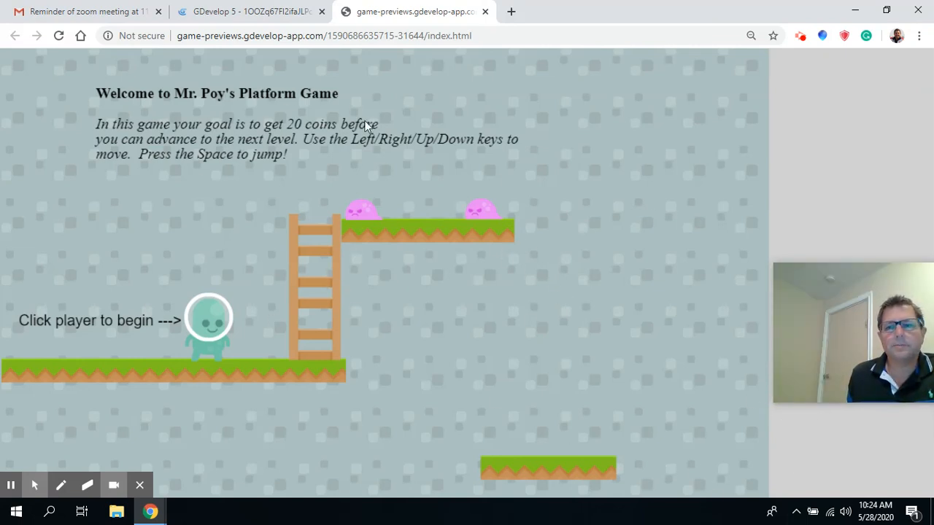
pyautogui.click(205, 322)
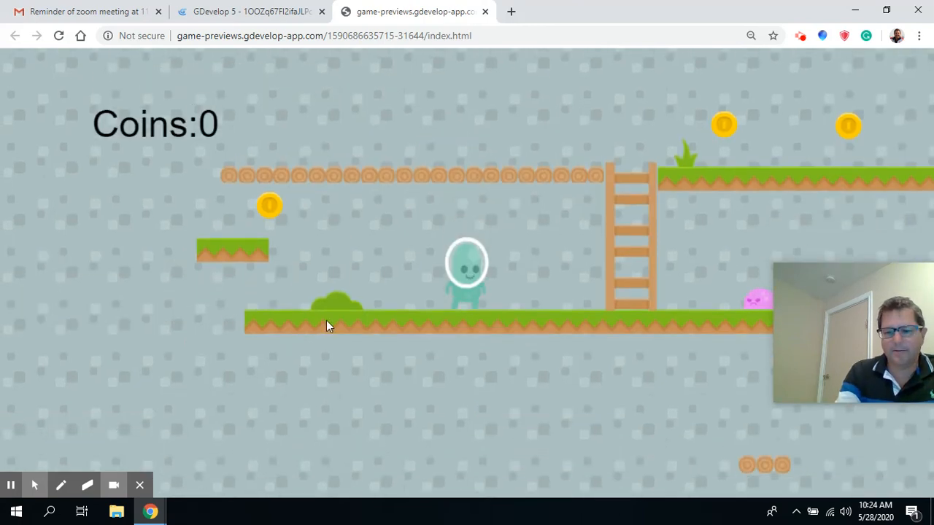
pyautogui.press('Right')
pyautogui.press('space')
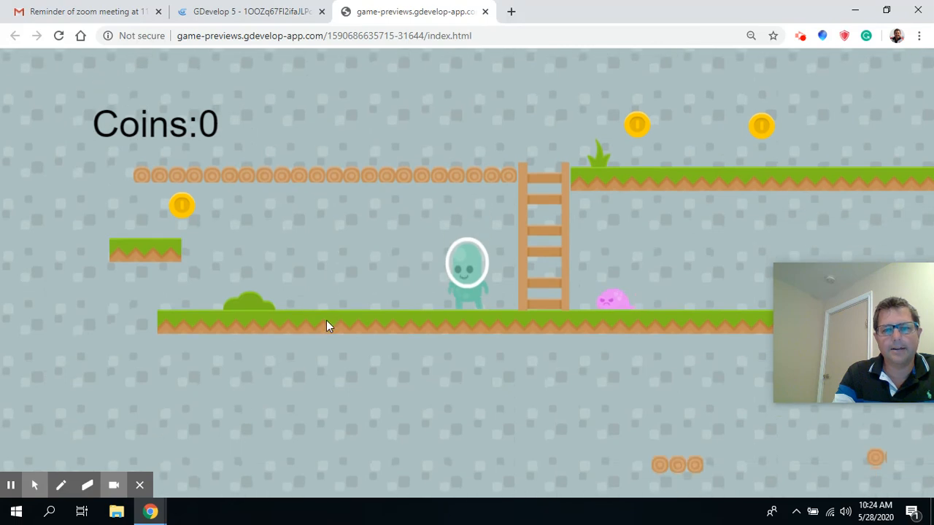
pyautogui.press('Right')
pyautogui.press('Up')
pyautogui.press('Right')
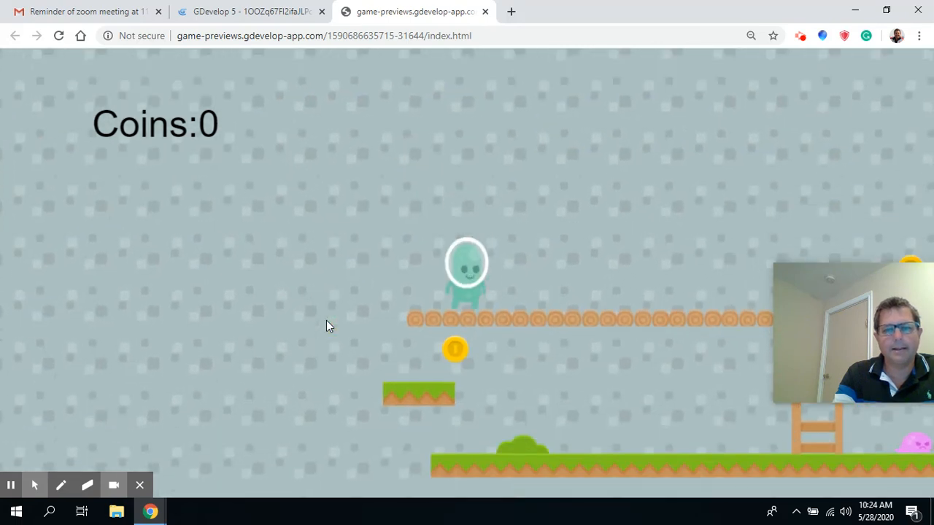
# Play-test the level by running and jumping over the upper grass platforms and collecting the coins beyond the ladder
pyautogui.press('Left')
pyautogui.press('Right')
pyautogui.press('Right')
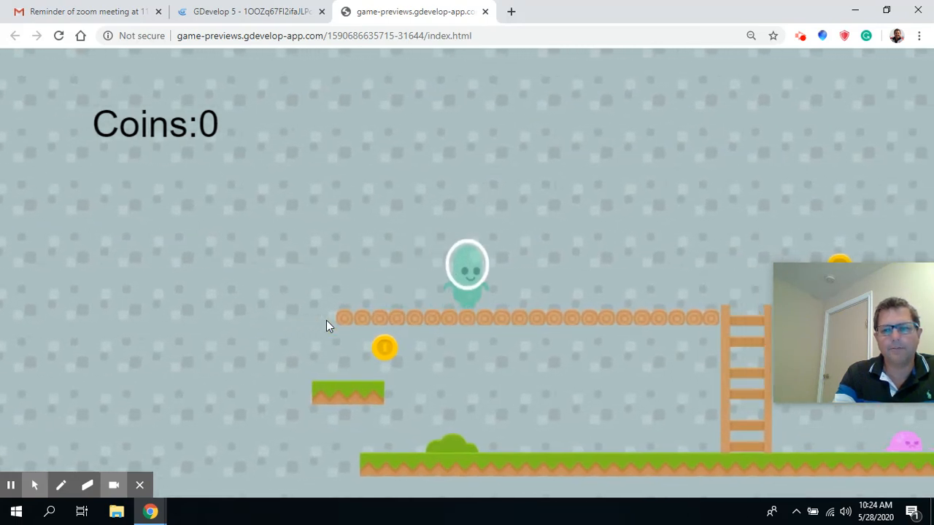
pyautogui.press('space')
pyautogui.press('Right')
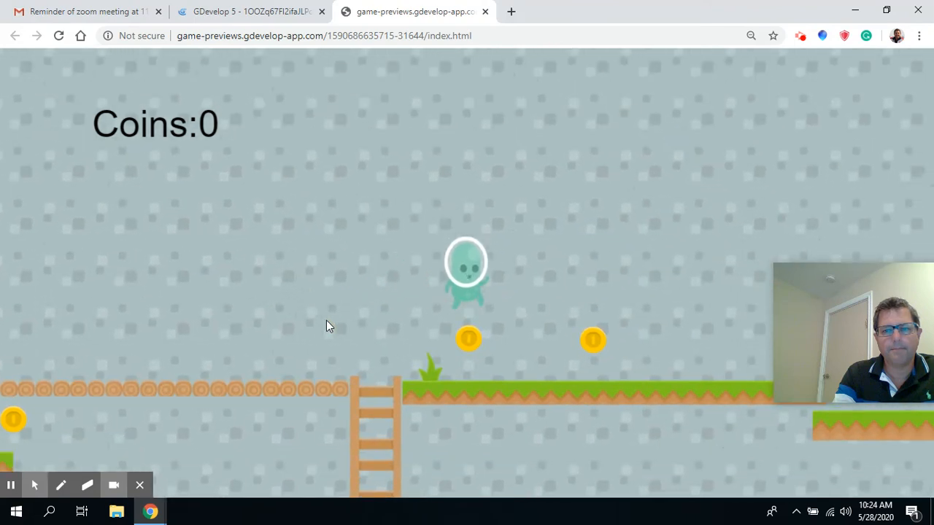
pyautogui.press('Right')
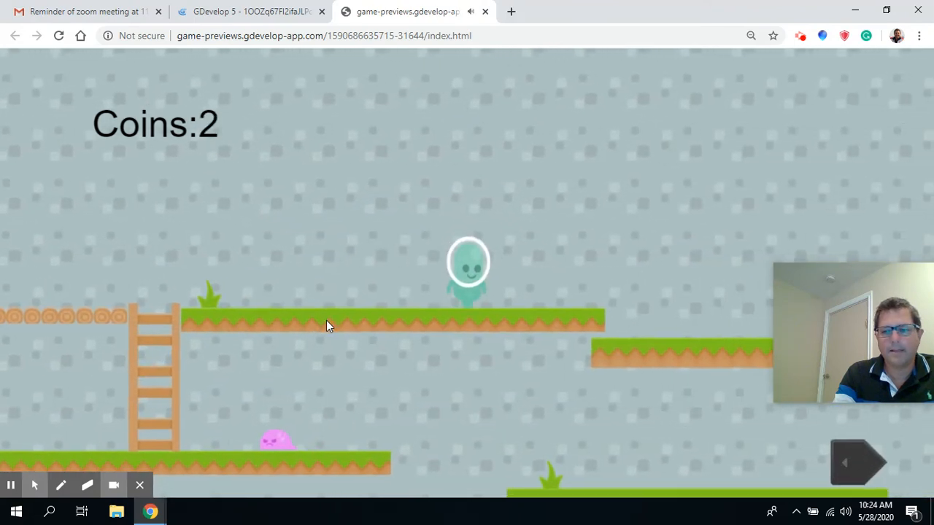
pyautogui.press('Right')
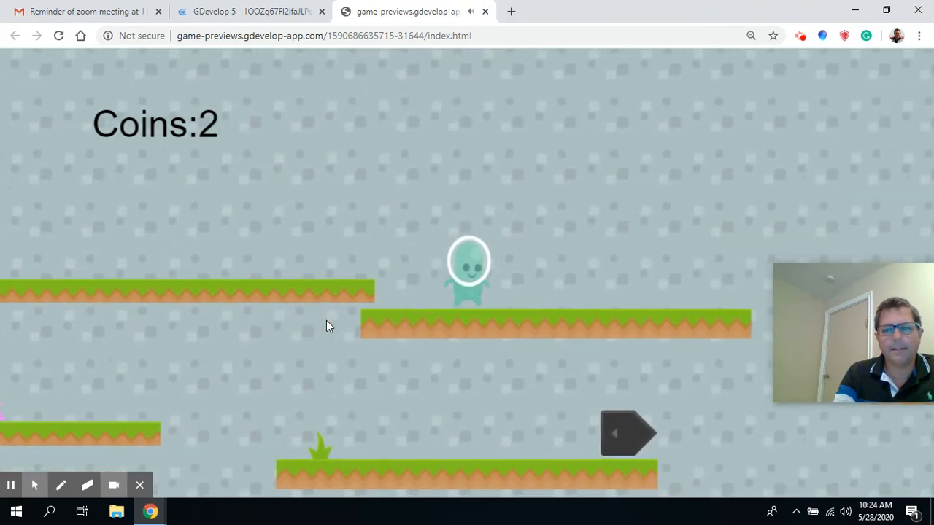
pyautogui.press('Right')
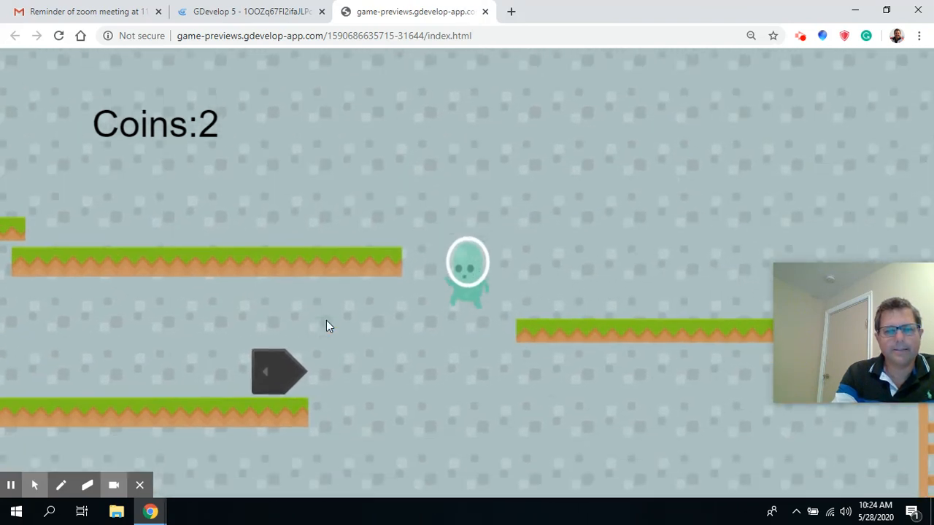
pyautogui.press('Left')
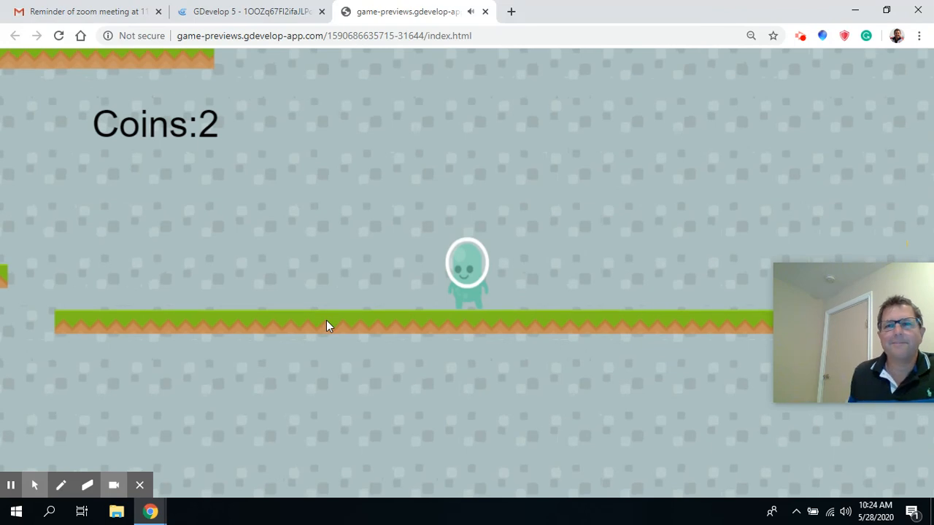
pyautogui.click(799, 37)
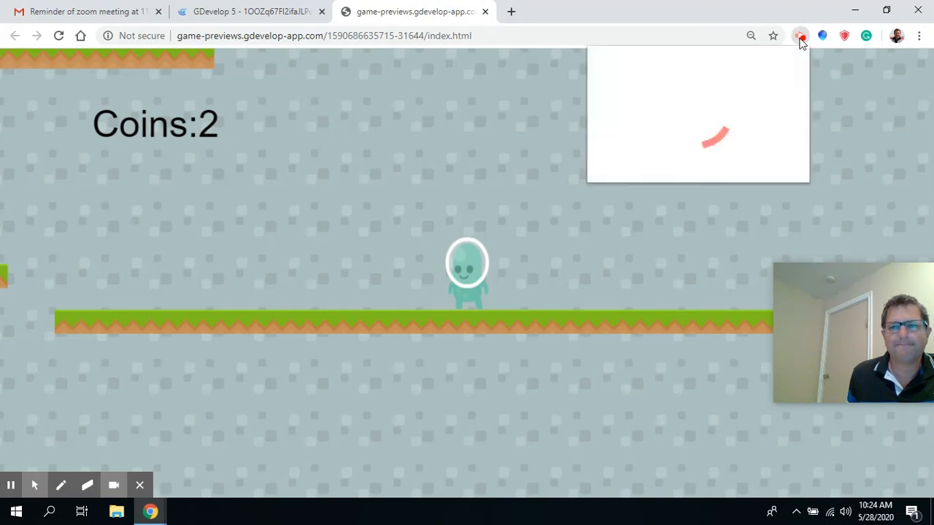